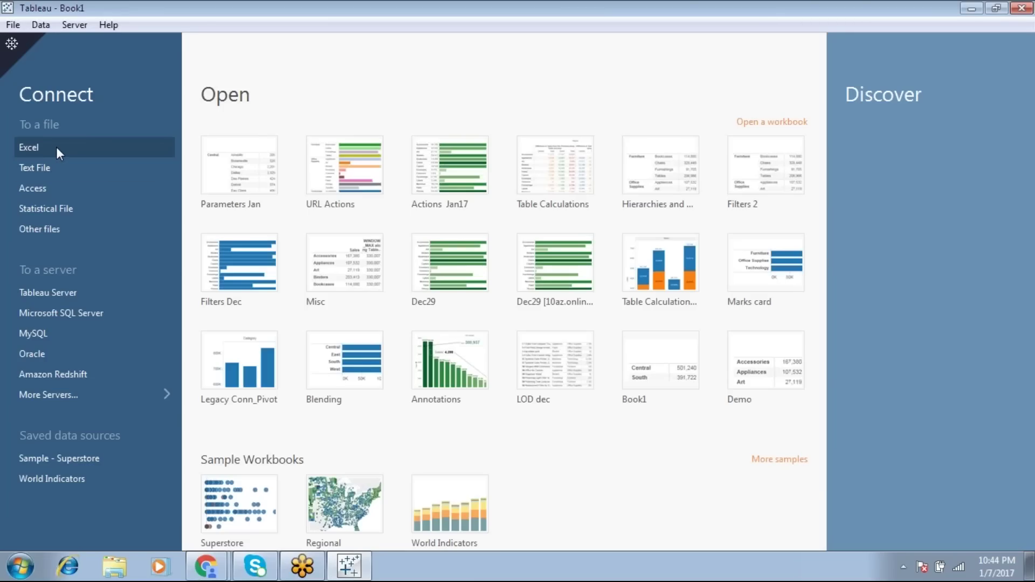
Connect to the Sample - Superstore Excel workbook and add its Orders sheet to the data source
click(56, 147)
click(229, 149)
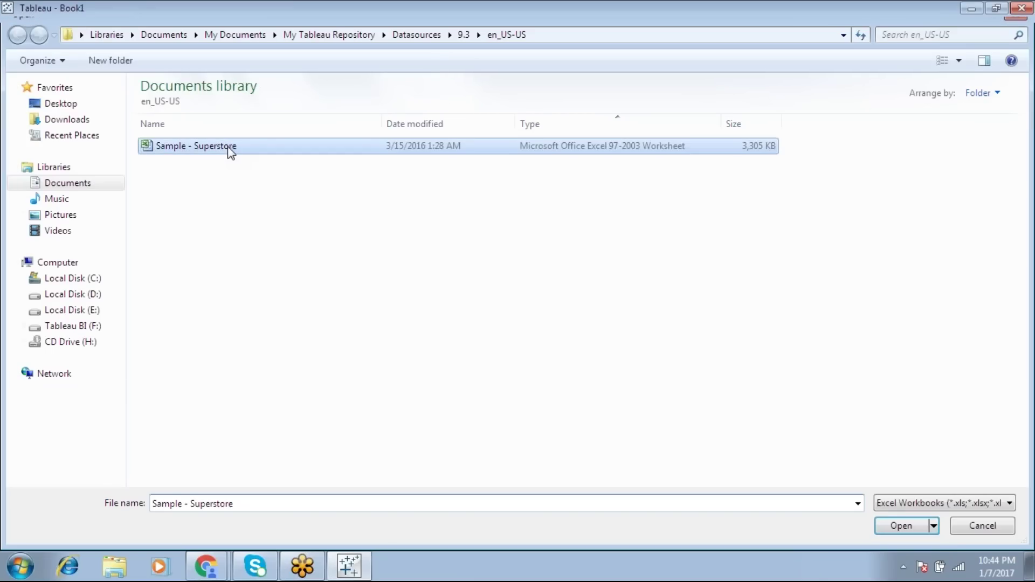
double_click(231, 153)
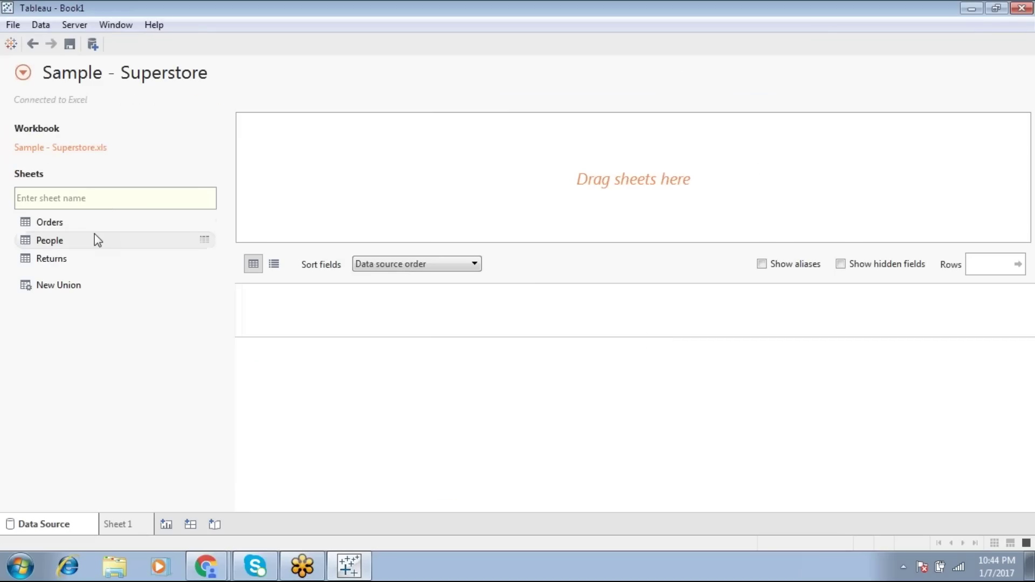
drag(90, 223, 318, 170)
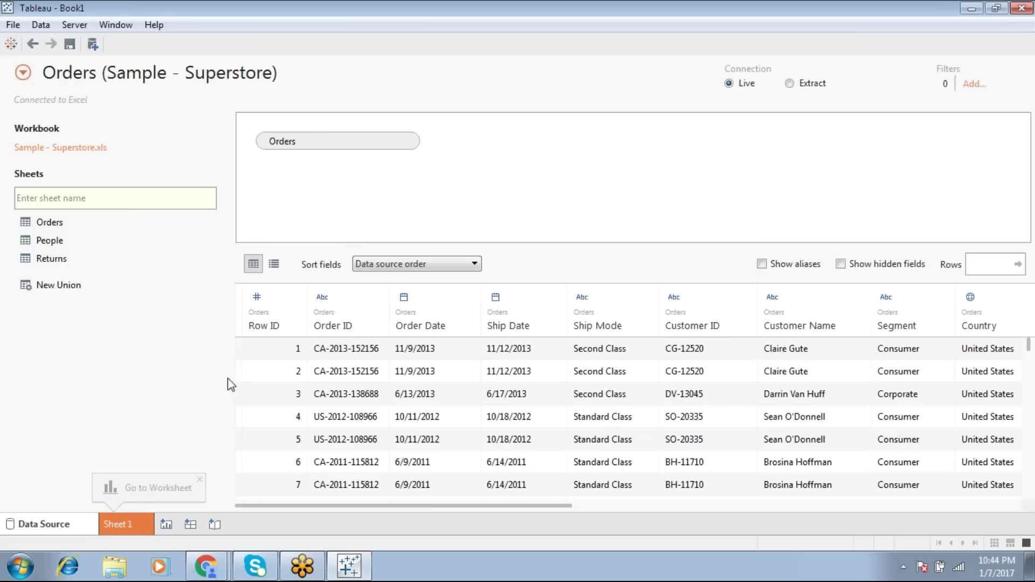
On Sheet 1, start a new parameter named Calender and set its data type to Date
click(143, 526)
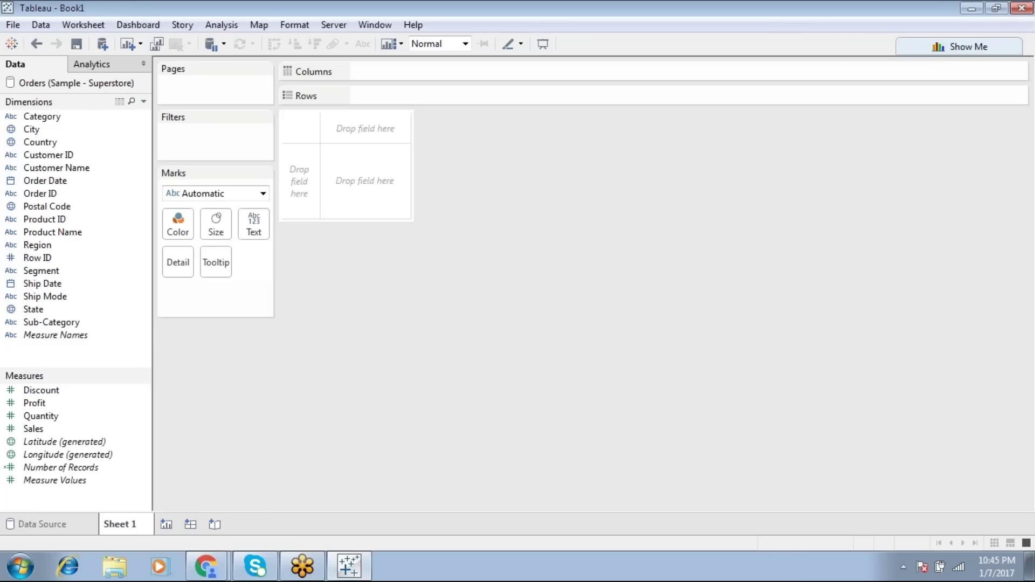
drag(92, 370, 81, 251)
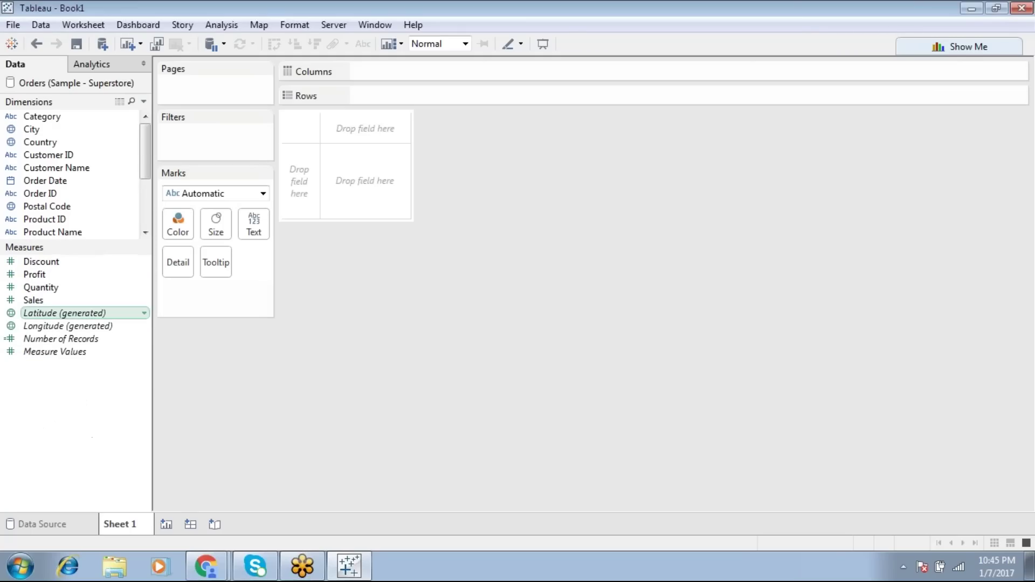
right_click(54, 430)
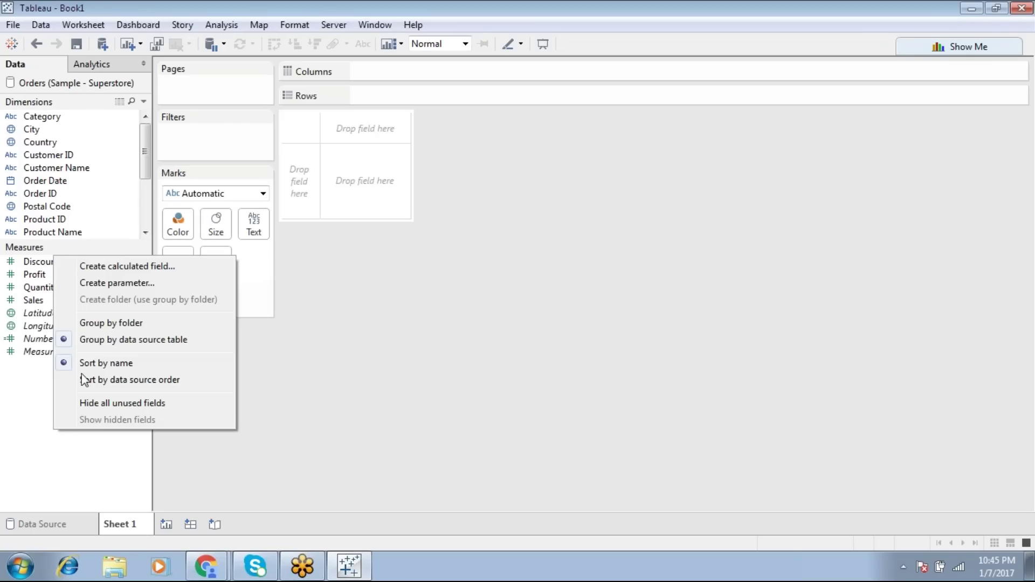
click(114, 284)
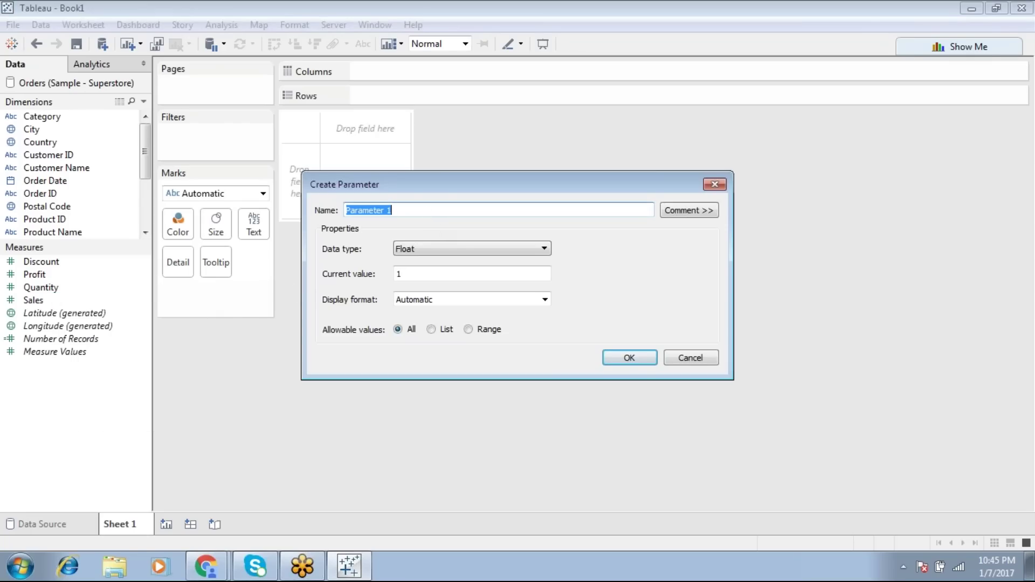
text(Calednde)
key(BackSpace)
key(BackSpace)
key(BackSpace)
key(BackSpace)
click(438, 249)
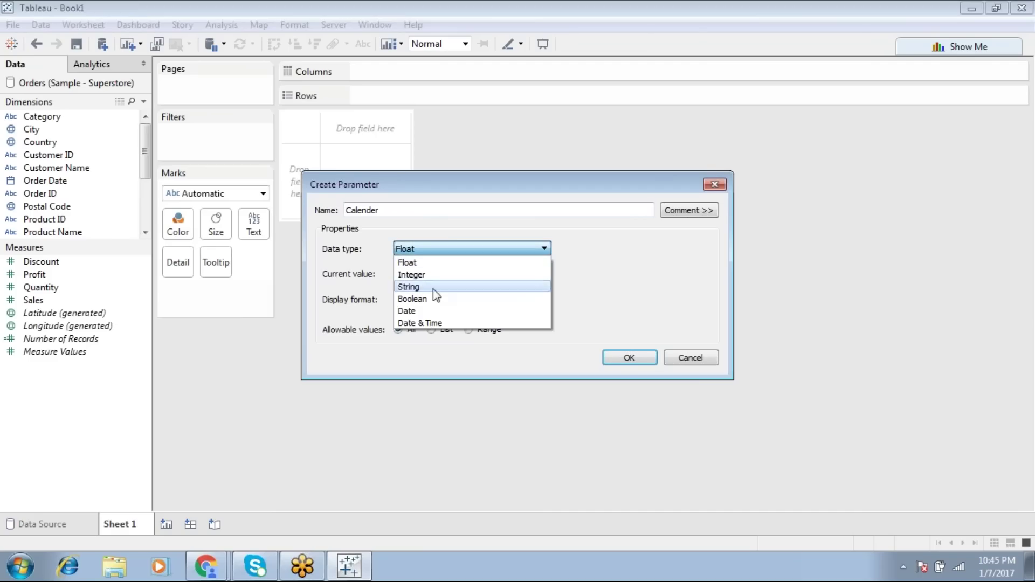
click(433, 310)
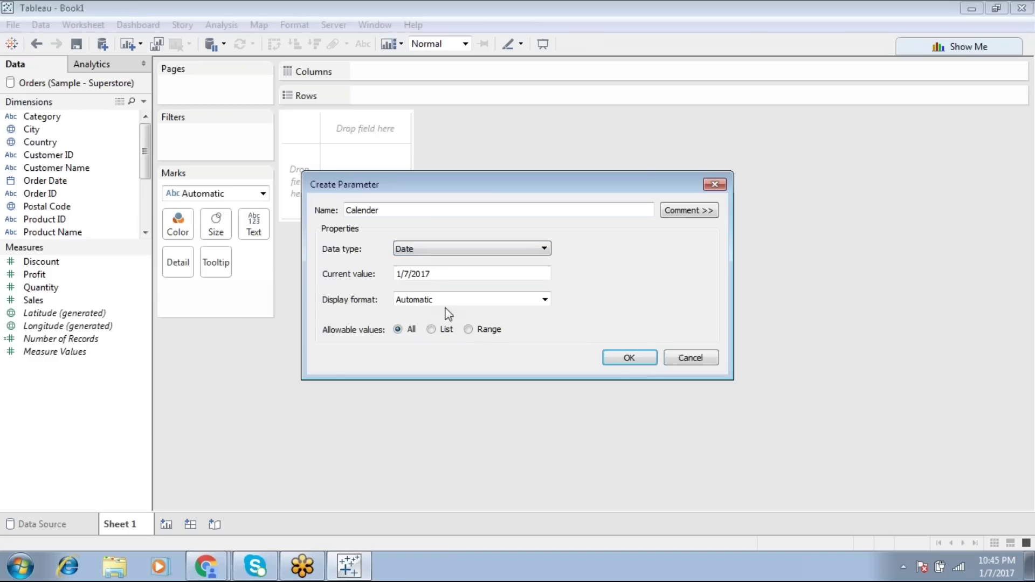
click(469, 331)
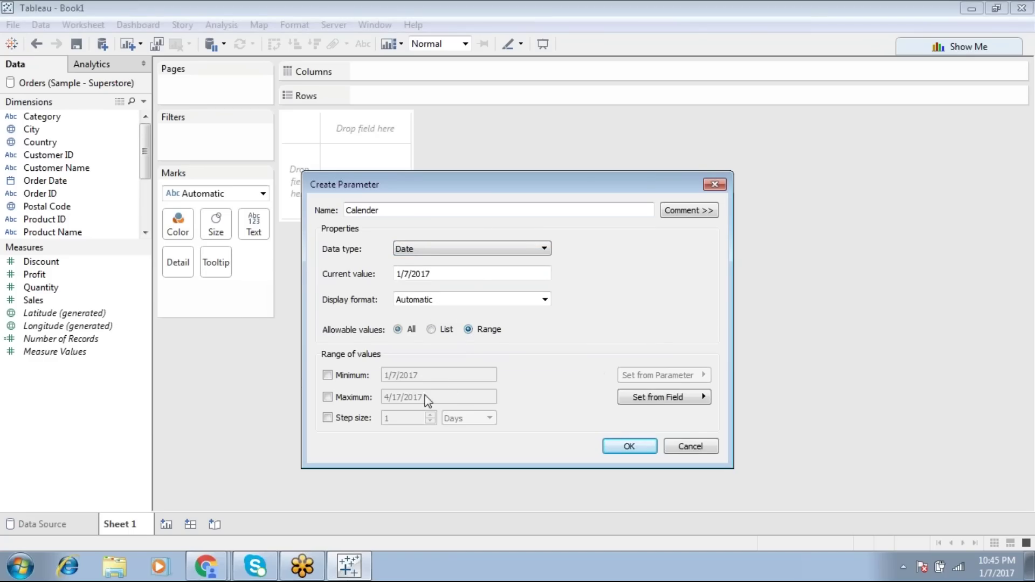
click(328, 376)
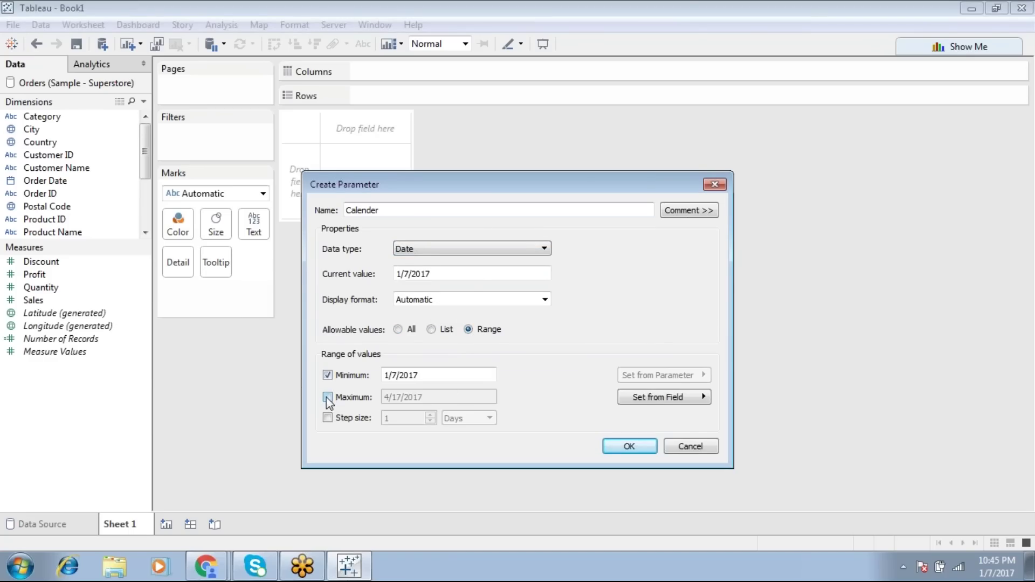
click(327, 398)
click(423, 376)
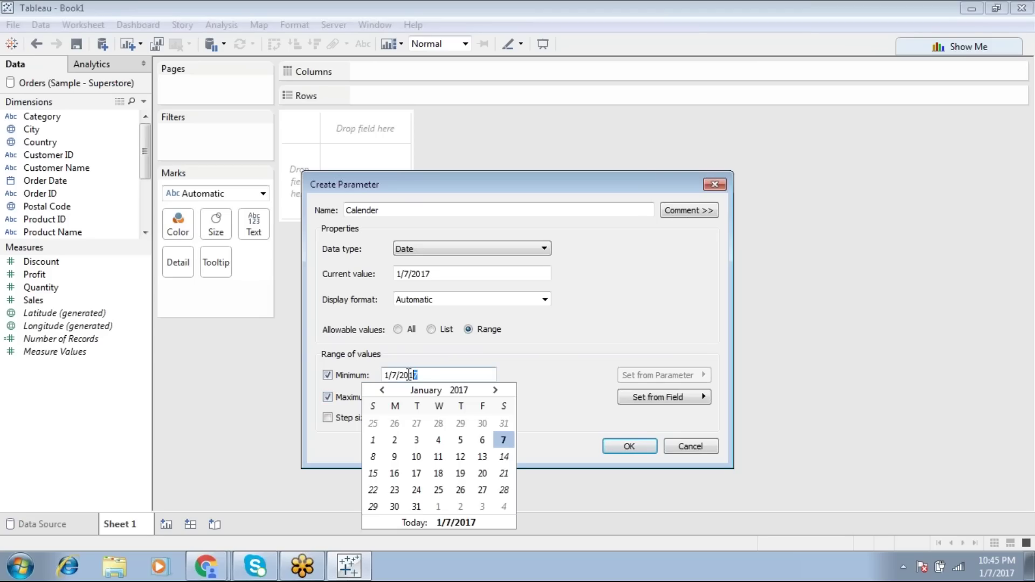
click(399, 330)
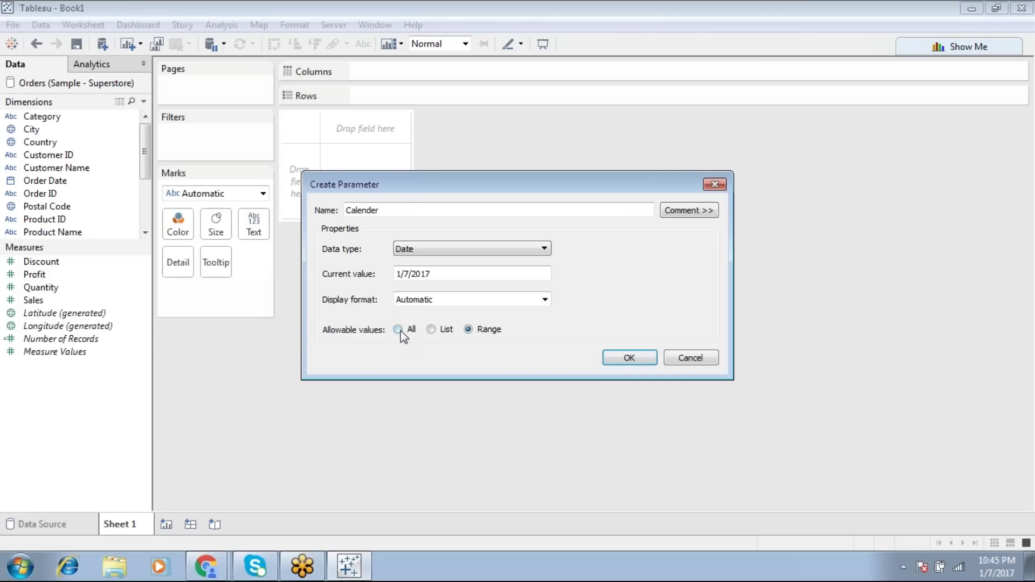
Save the Calender parameter and show its control on Sheet 1 with the date picker open
click(612, 356)
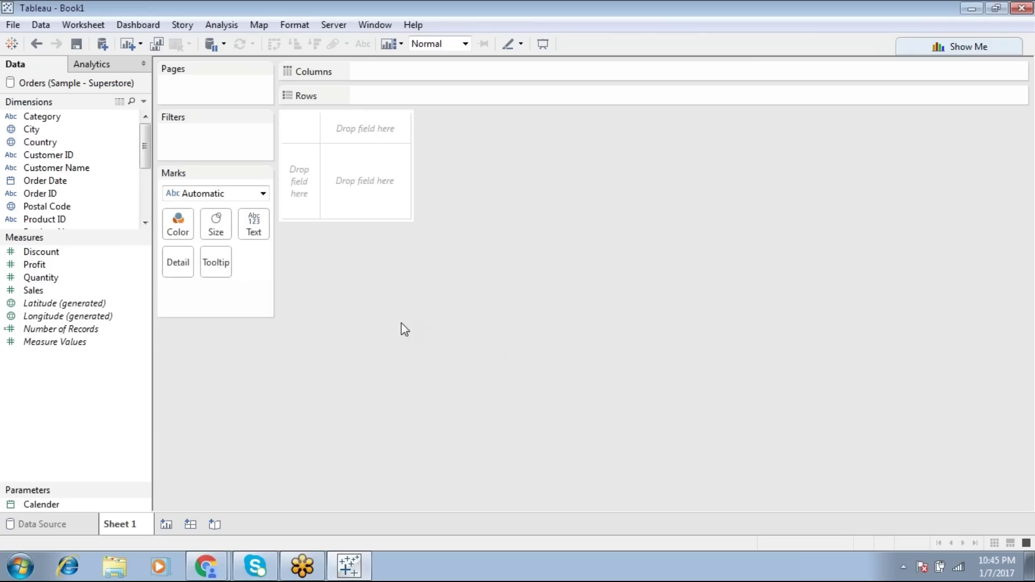
drag(56, 488, 59, 402)
click(59, 414)
right_click(60, 414)
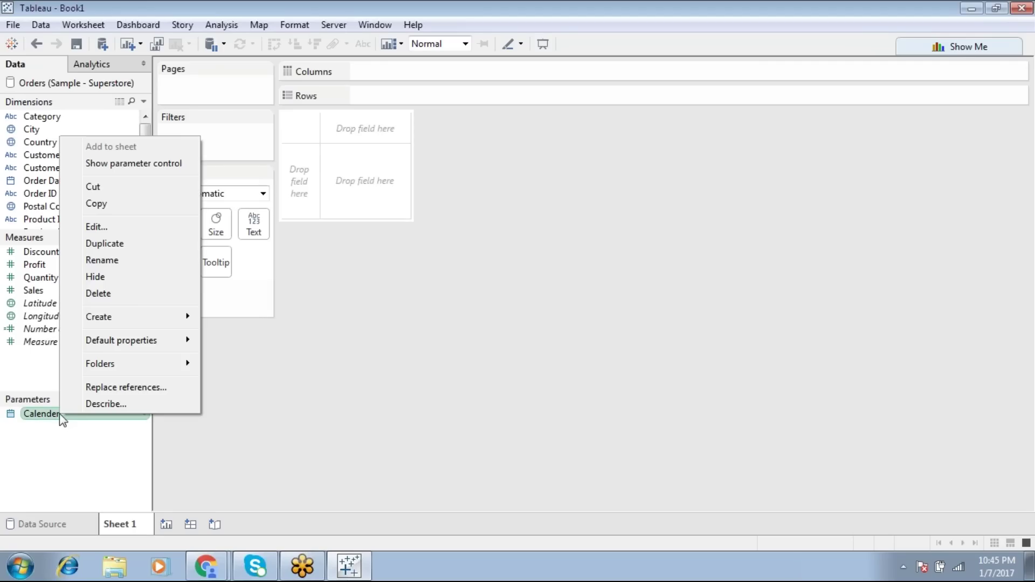
click(121, 163)
click(955, 135)
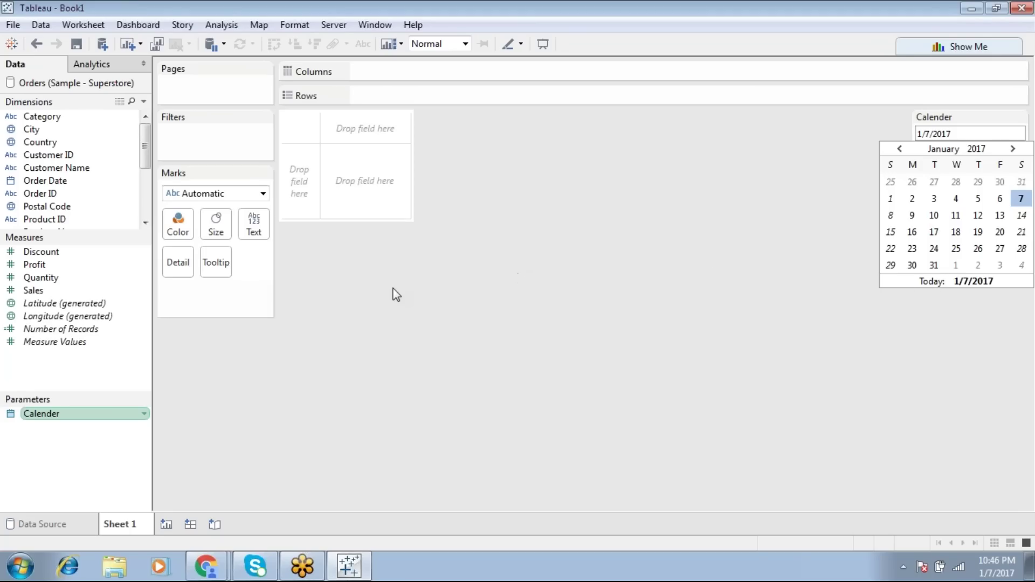
Add a new worksheet and start a calculated field named WeekDay
click(168, 525)
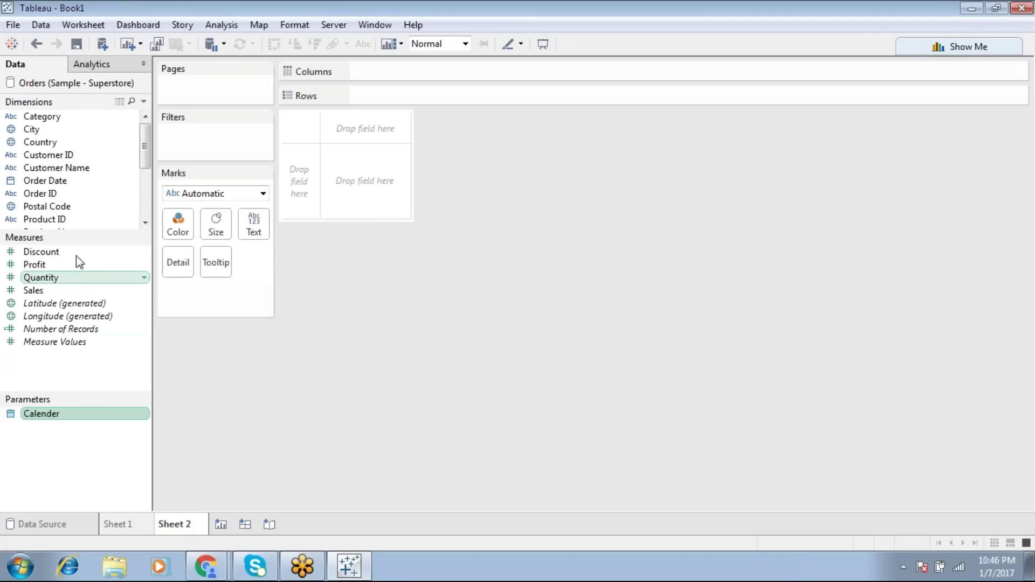
drag(76, 233, 81, 416)
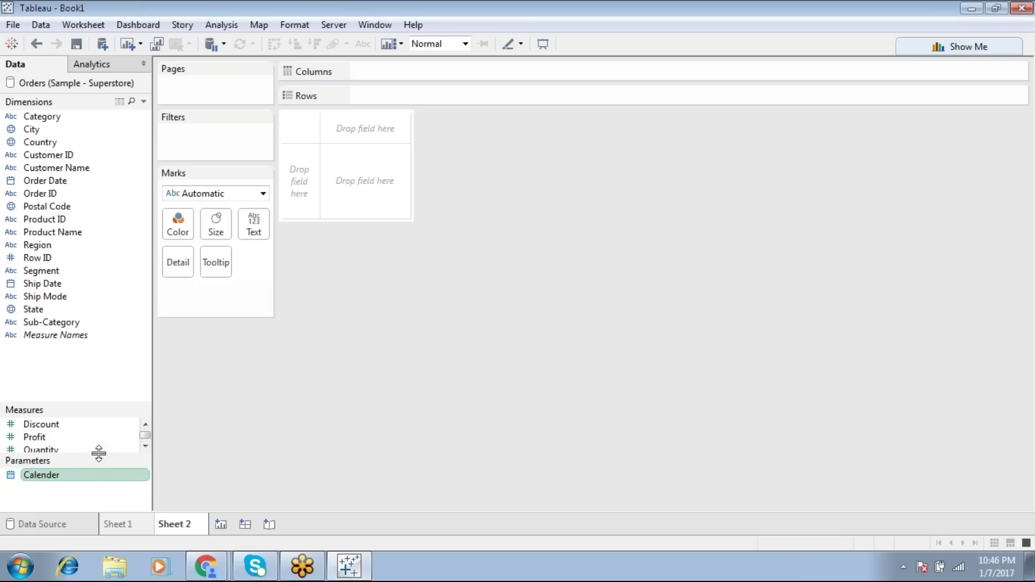
drag(97, 409, 95, 387)
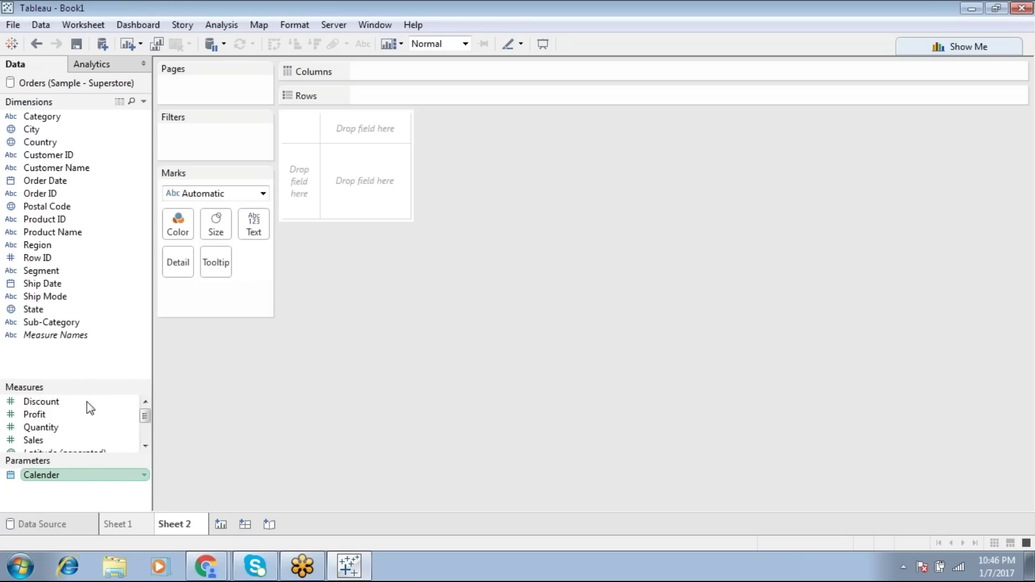
right_click(84, 375)
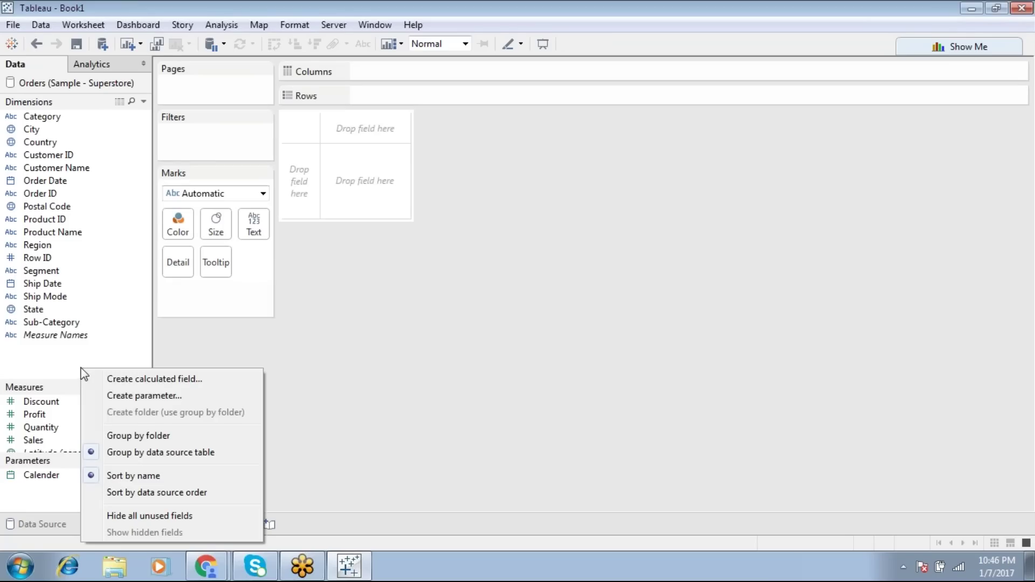
click(110, 377)
drag(383, 201, 593, 171)
click(448, 226)
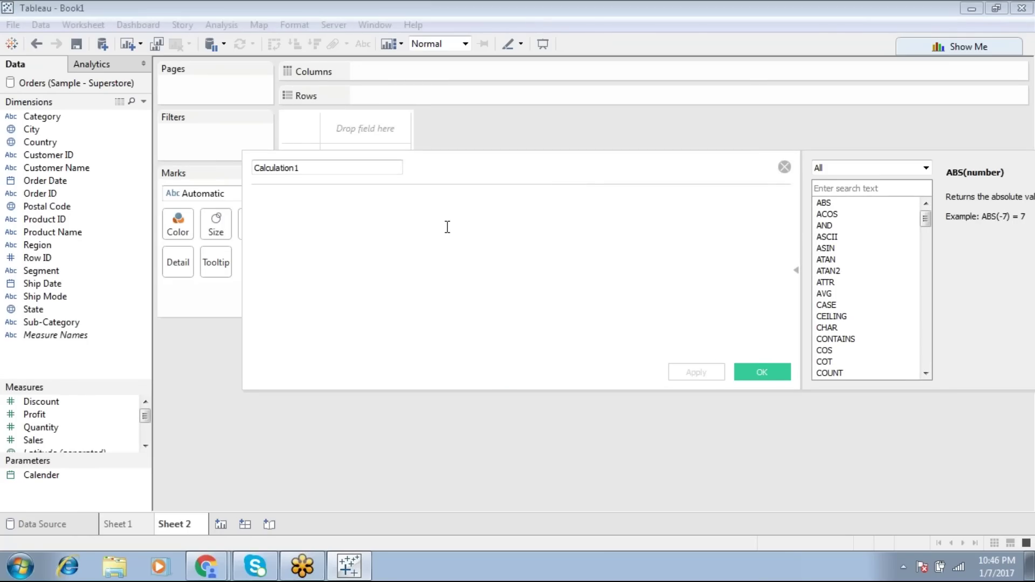
double_click(355, 167)
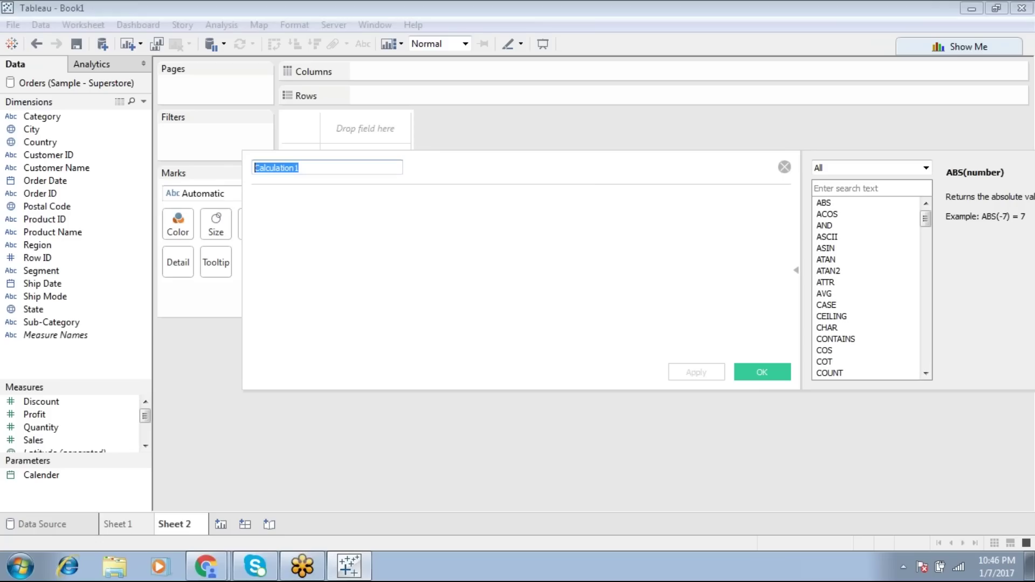
text(WeekDay)
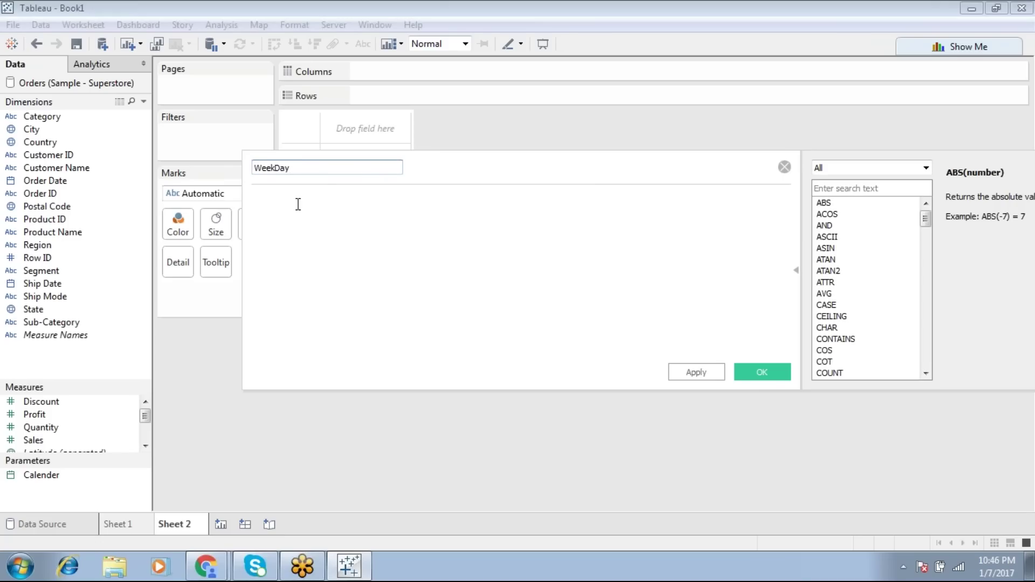
Enter the formula DATEPART('weekday',[Order Date]) for the WeekDay field and save it
click(298, 203)
text(dat)
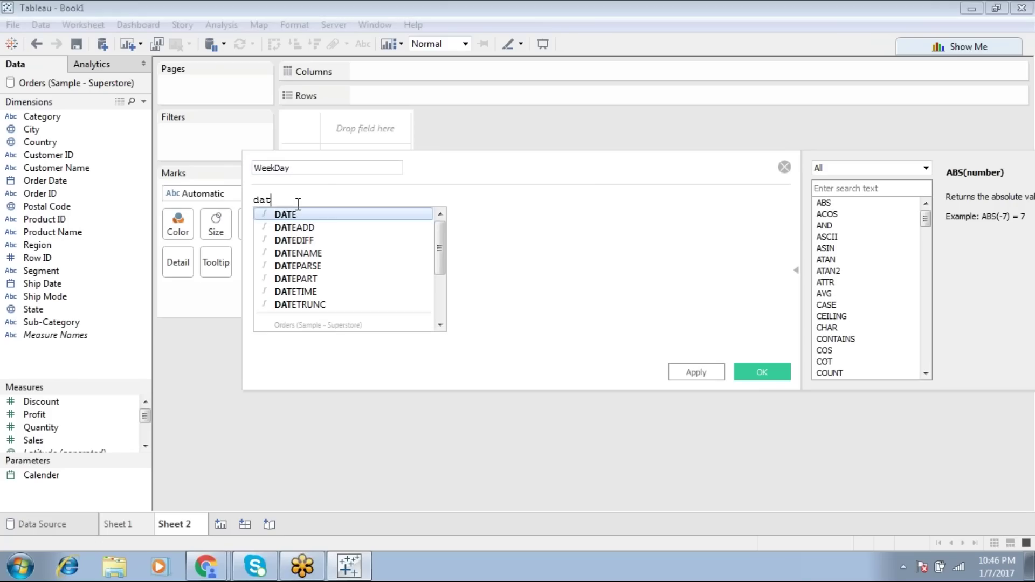
key(Down)
key(Down)
key(Down)
key(Down)
key(Down)
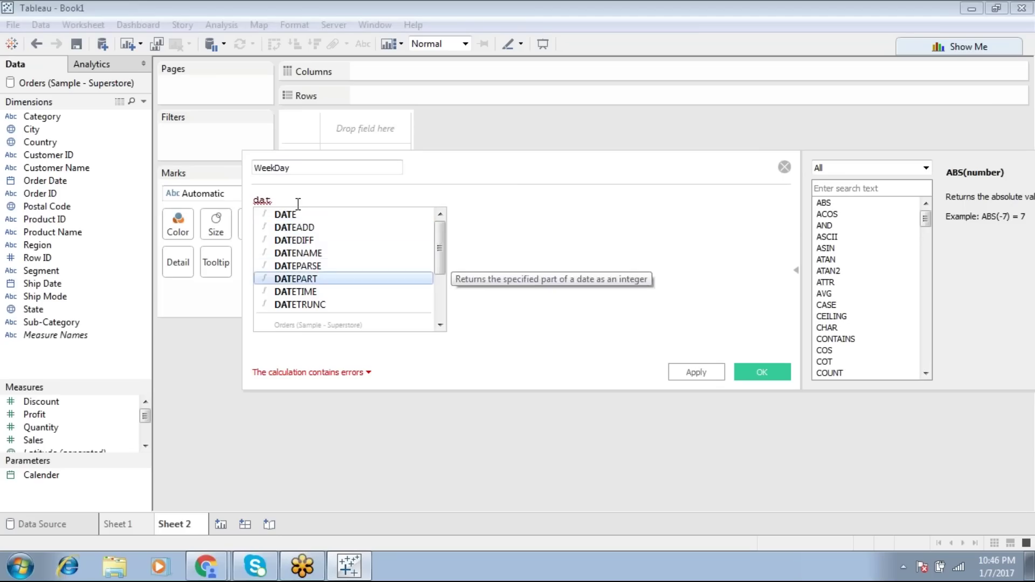
key(Return)
text('weekday',orde)
key(Return)
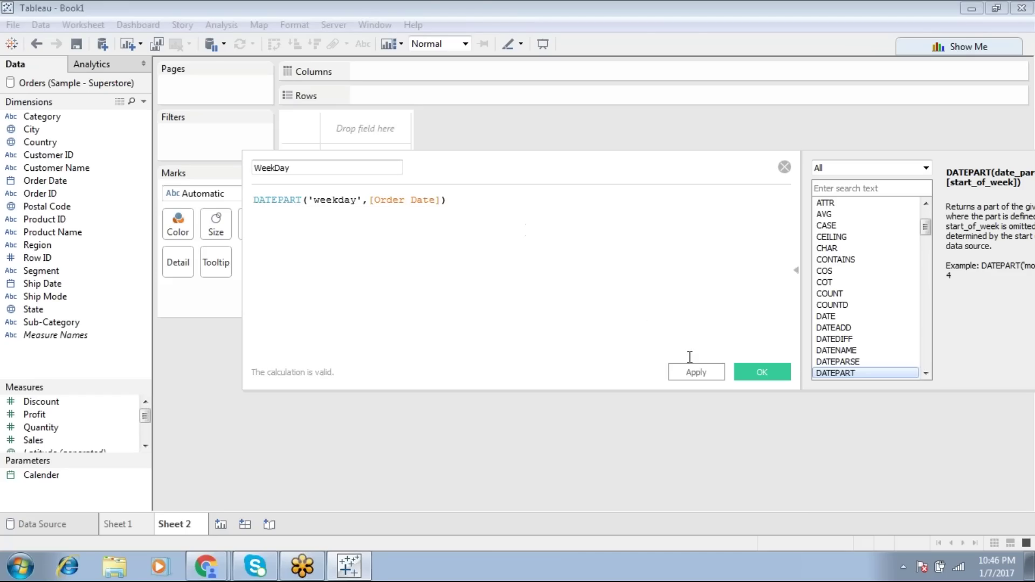
click(763, 372)
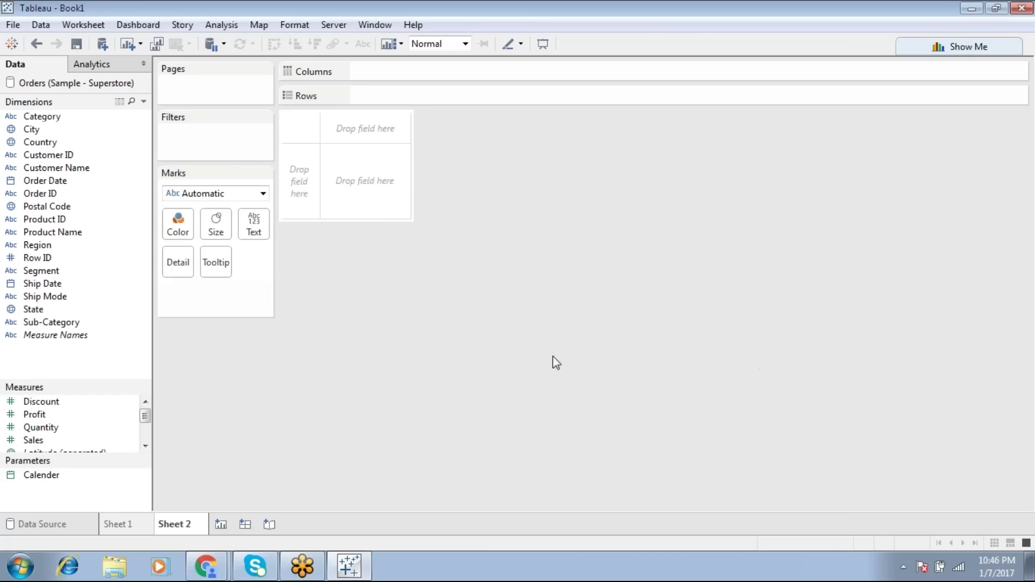
Convert WeekDay to a dimension and preview its values on Rows, leaving the shelf empty
drag(55, 461, 55, 485)
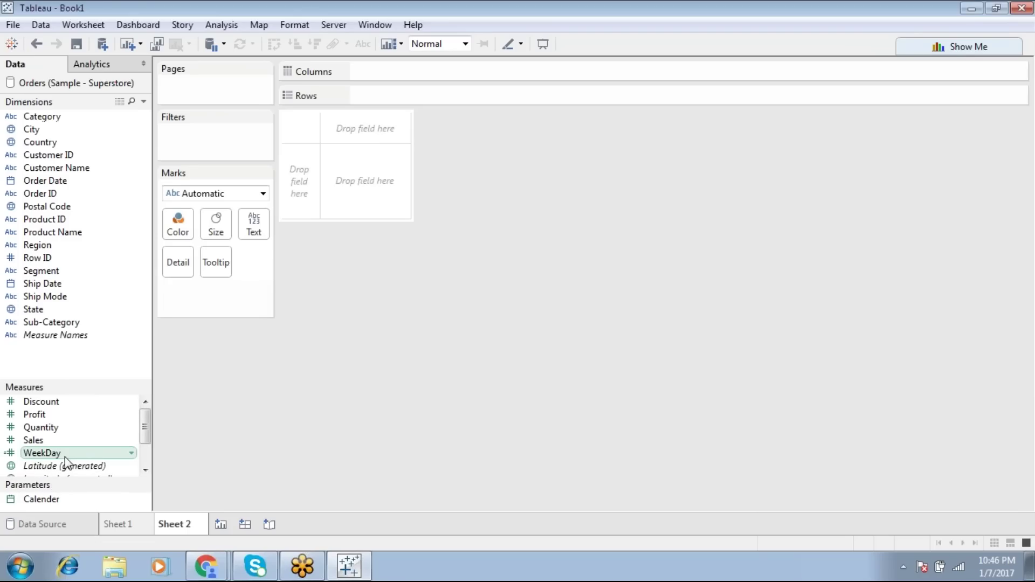
drag(65, 457, 392, 192)
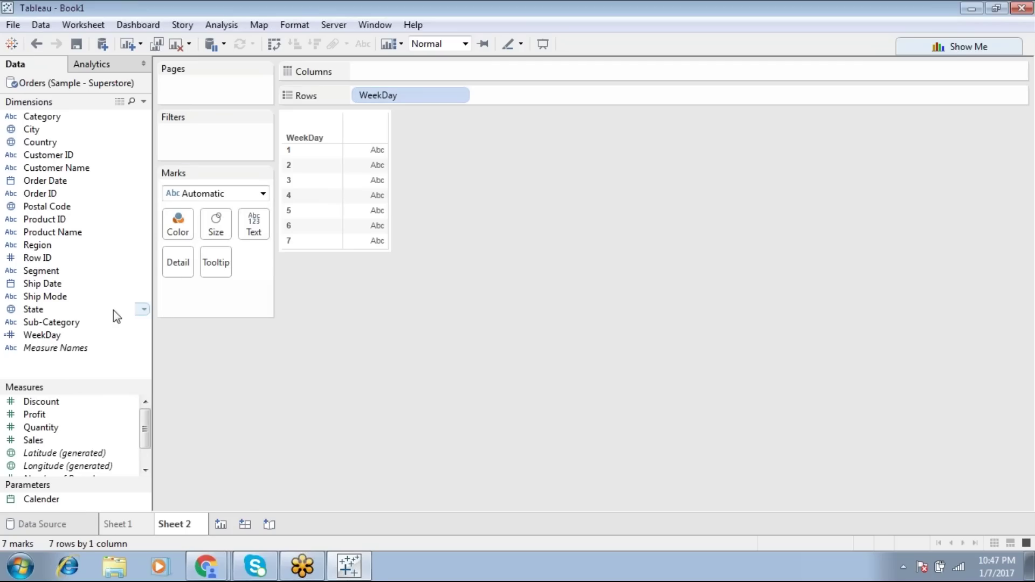
right_click(65, 372)
click(342, 354)
drag(382, 97, 162, 323)
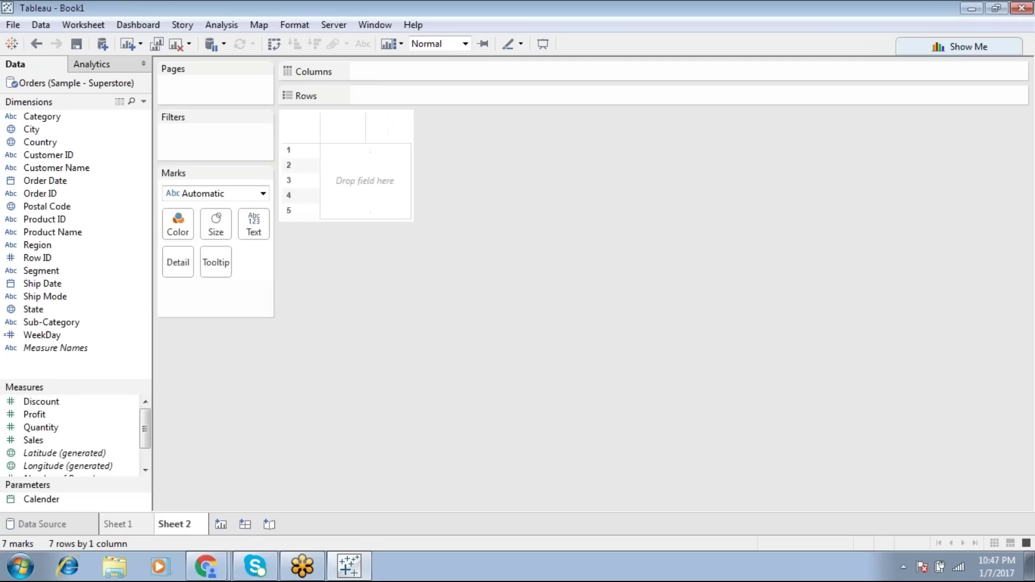
Start a second calculated field with the formula DATENAME('weekday',[Order Date])
right_click(69, 369)
click(111, 378)
click(371, 265)
text(date)
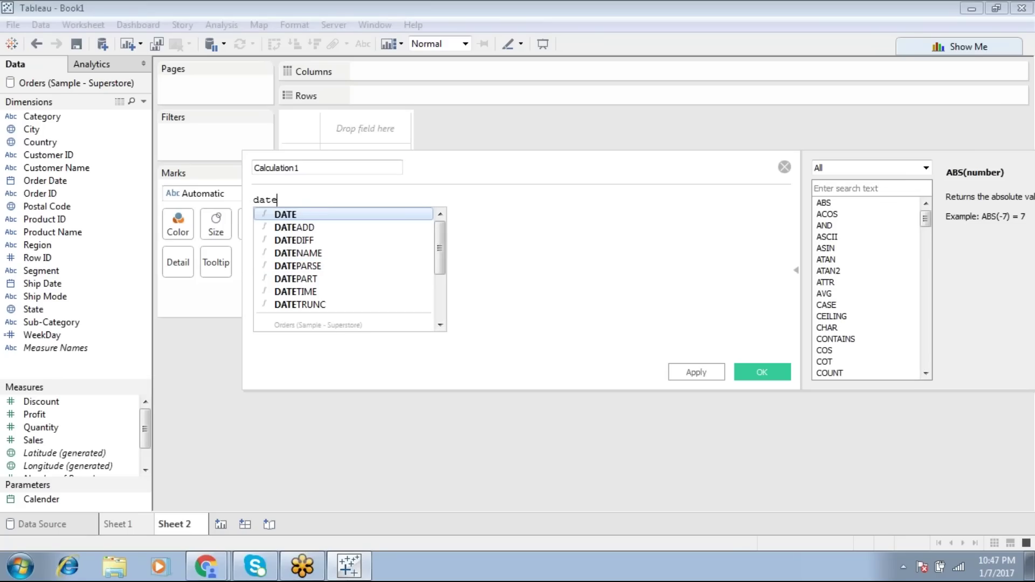
key(Down)
key(Down)
key(Down)
key(Return)
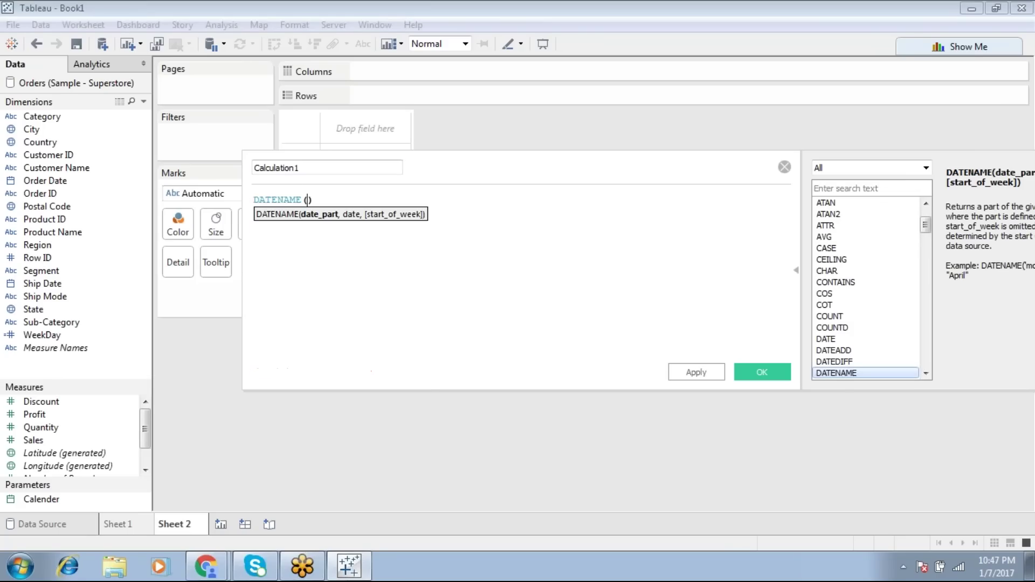
text('week)
text(day)
text(',order)
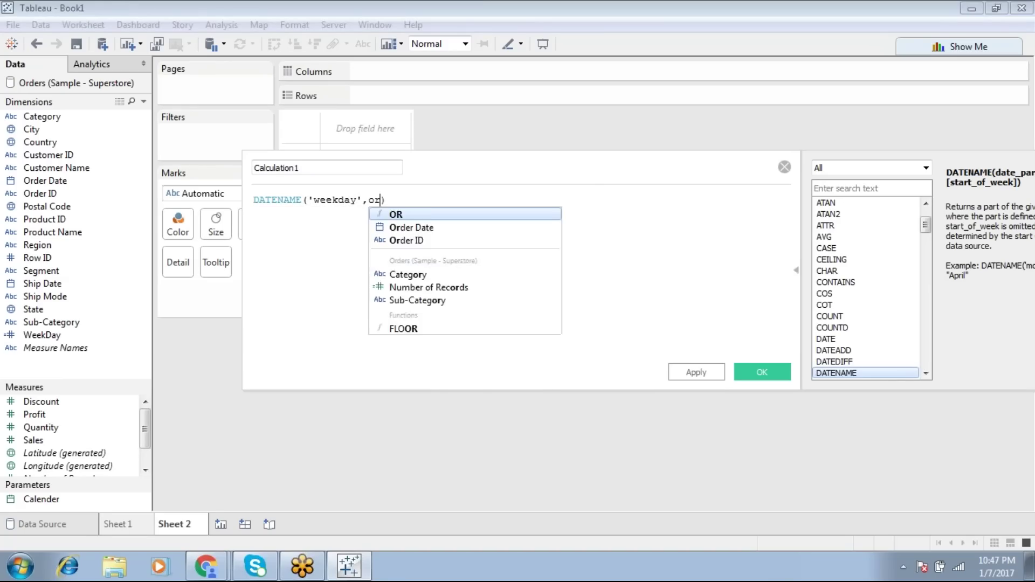
key(Return)
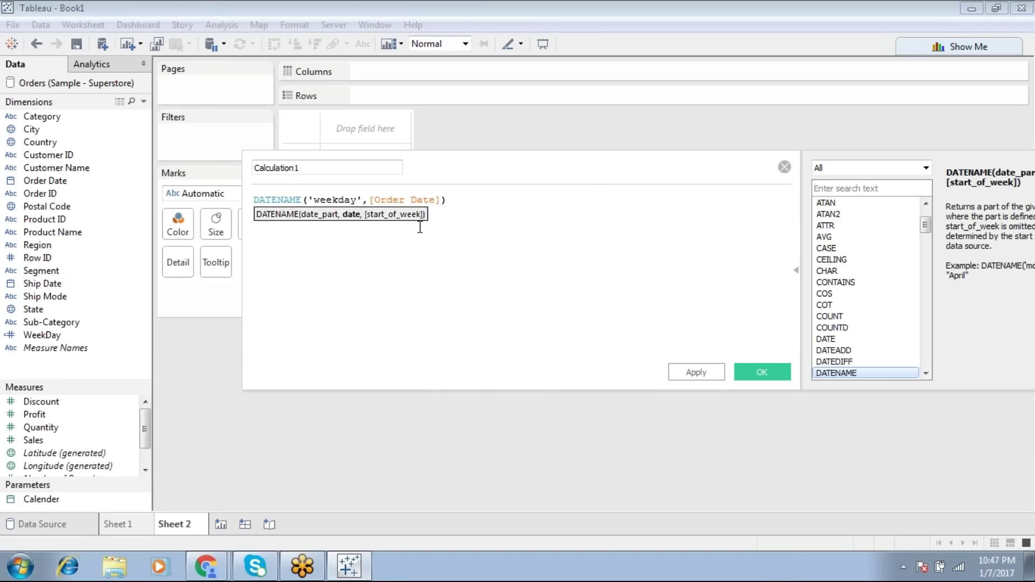
Save the DATENAME calculated field as Weekday and preview its values on Rows, leaving the shelf empty
double_click(275, 167)
text(Weekday)
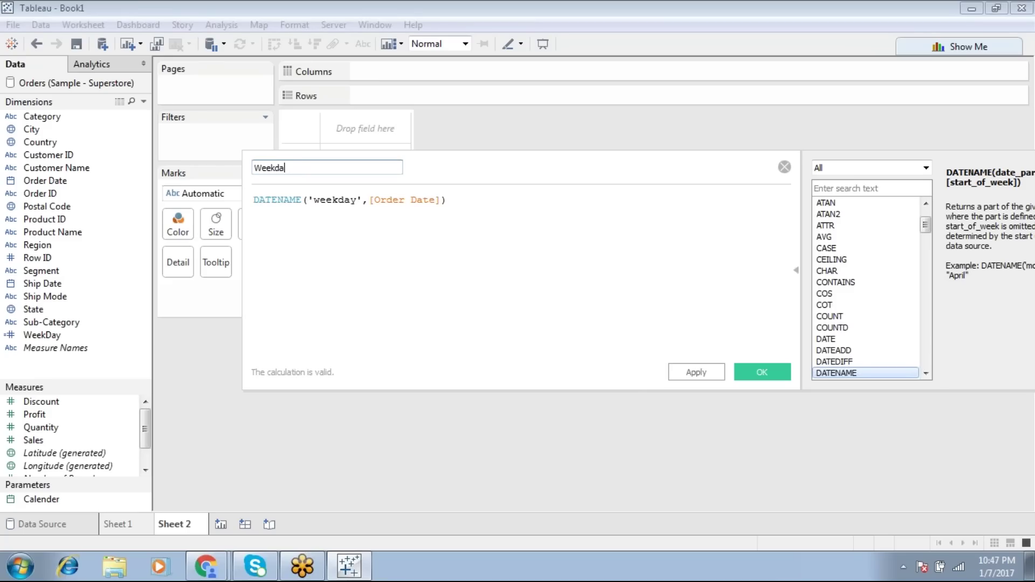
click(764, 372)
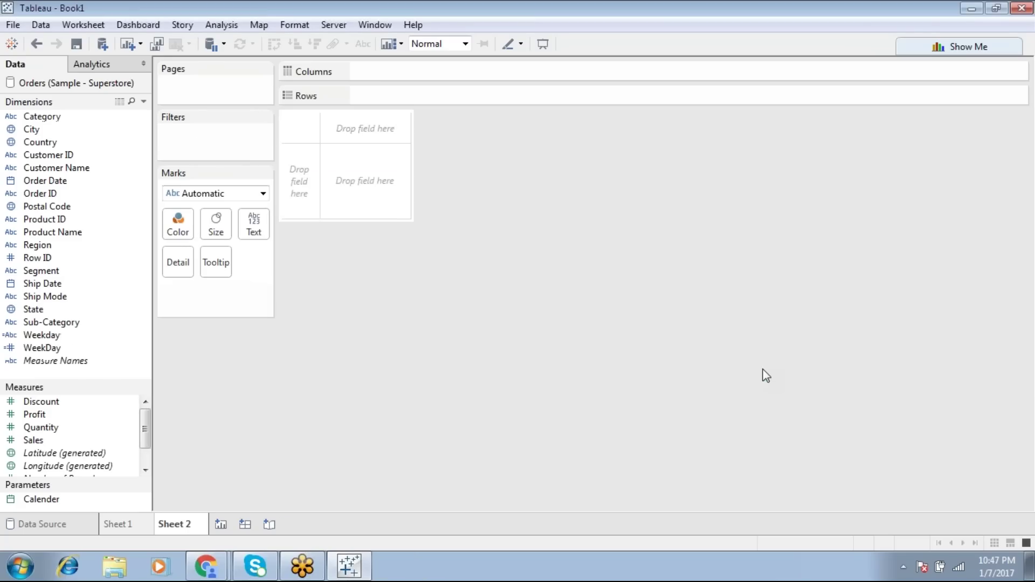
double_click(78, 336)
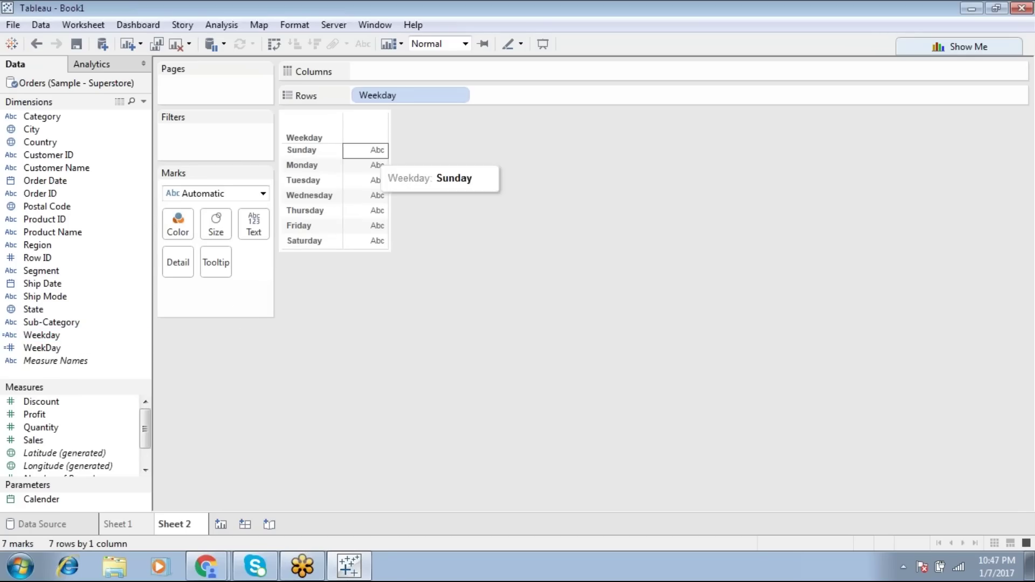
drag(388, 95, 273, 301)
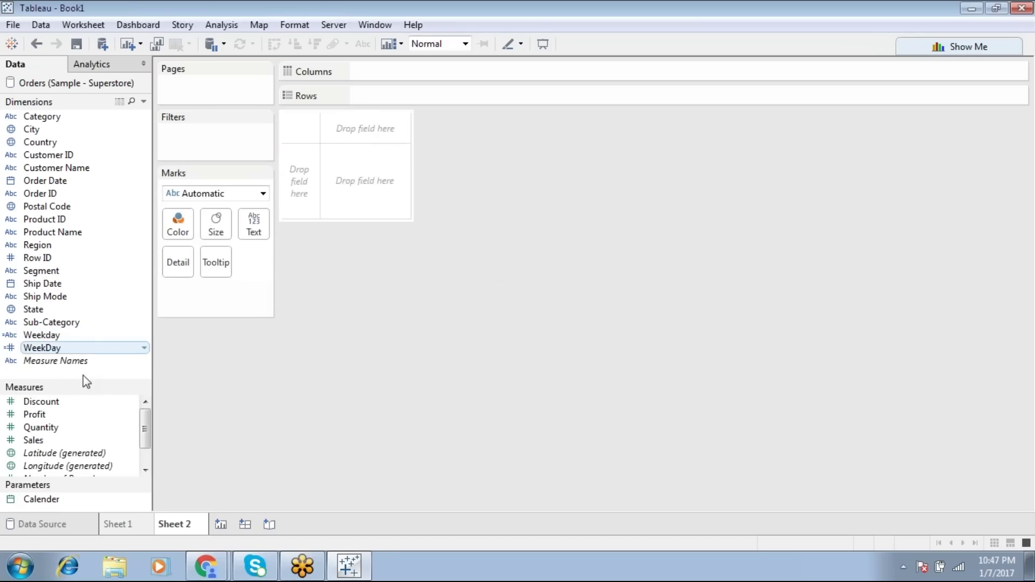
Enlarge the Dimensions area and start a new calculated field with an empty formula
drag(81, 384, 81, 421)
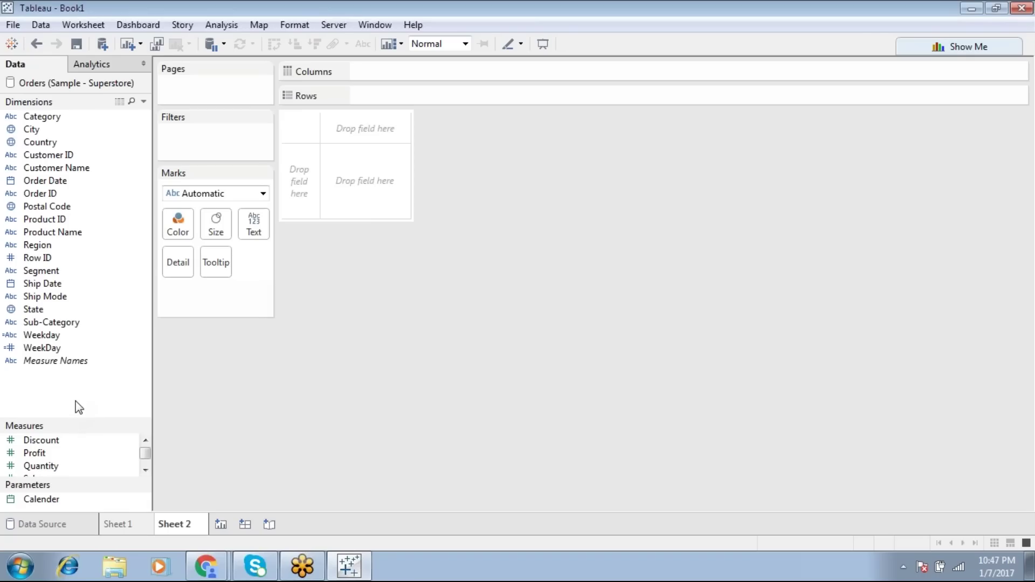
right_click(78, 408)
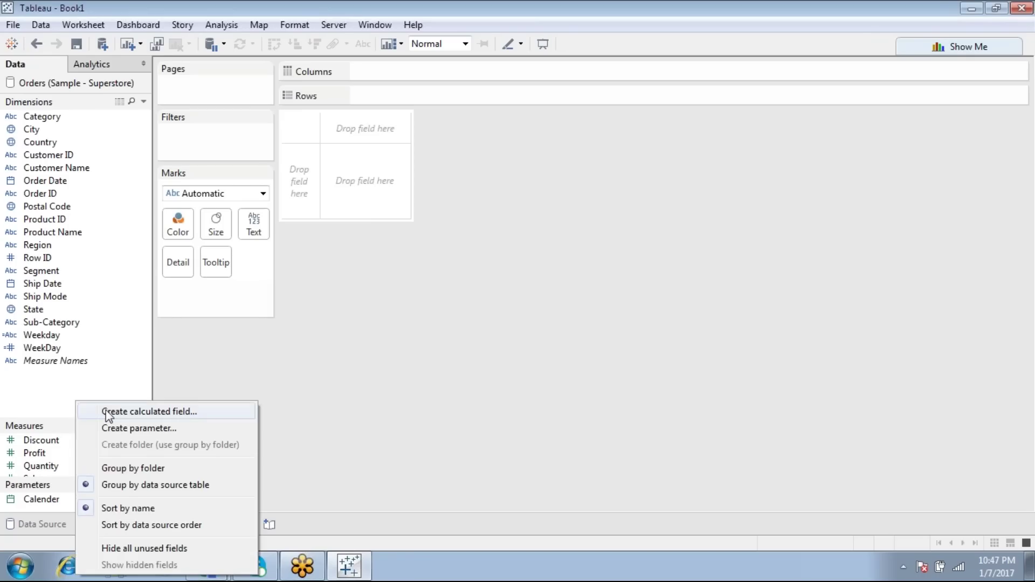
click(113, 411)
click(352, 261)
text(mon)
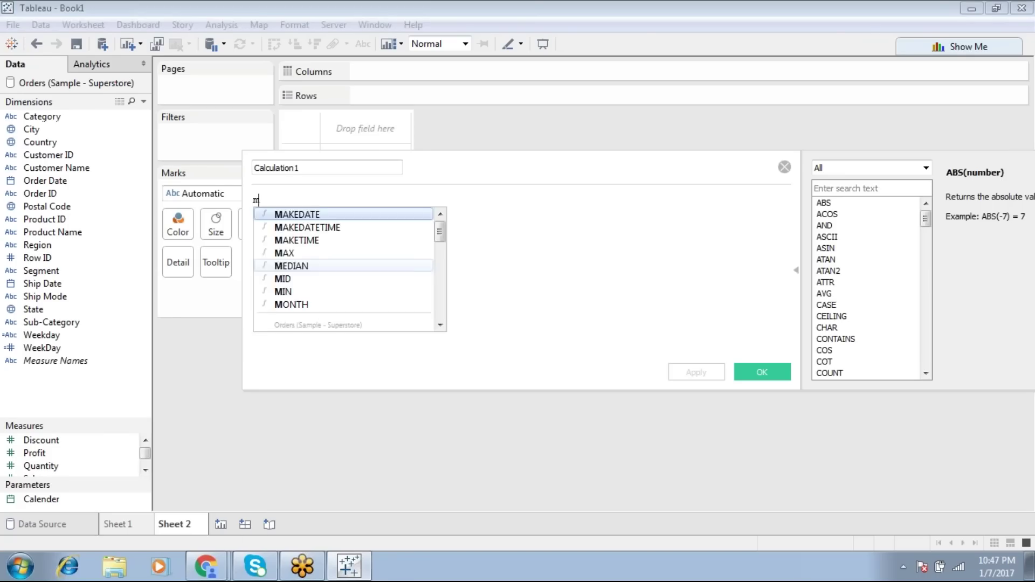
key(BackSpace)
key(BackSpace)
key(BackSpace)
Enter the formula DATENAME('month',[Order Date]) for the new calculated field
text(dat)
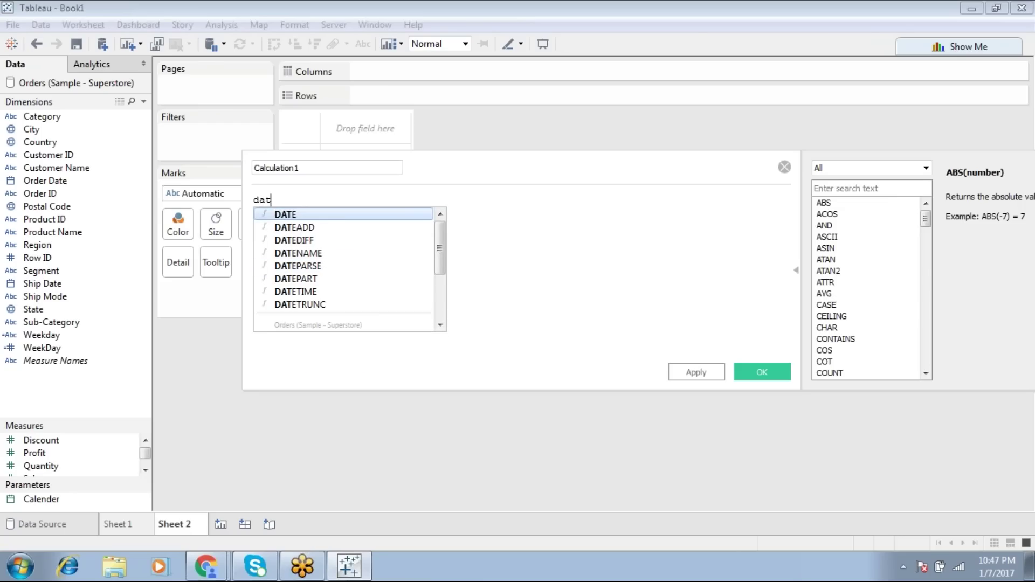
key(Down)
key(Down)
key(Down)
key(Return)
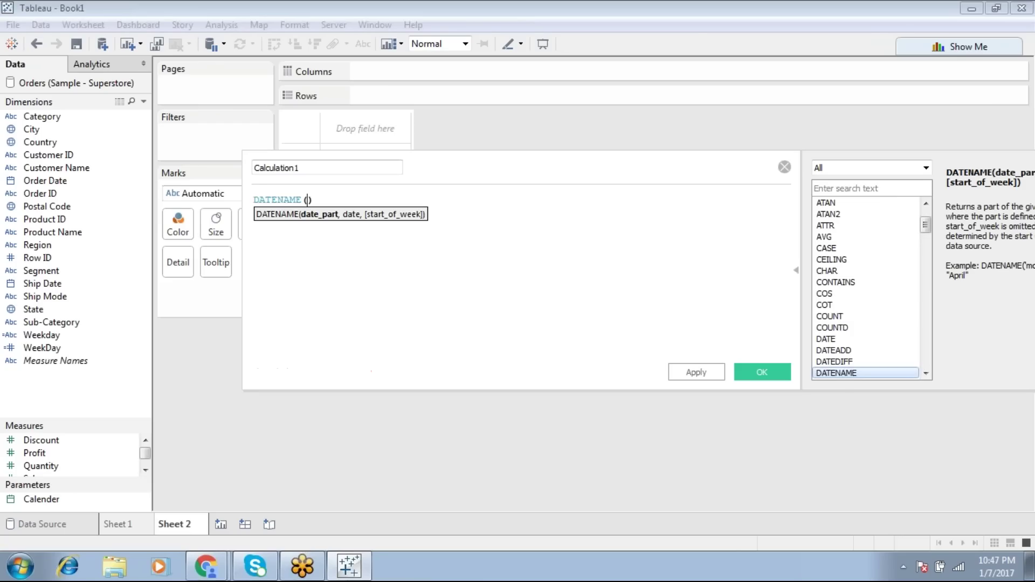
text('month')
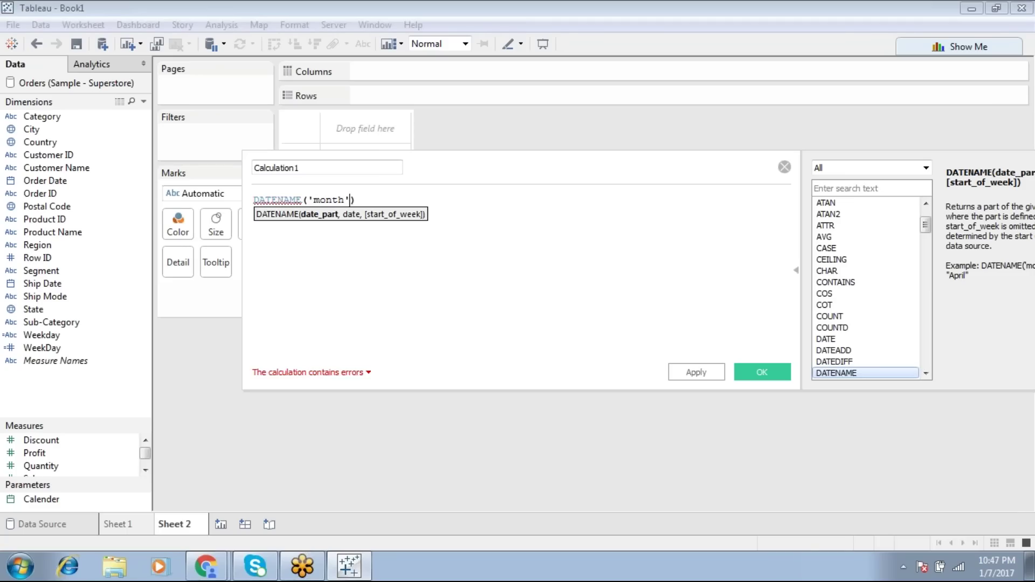
text(,order)
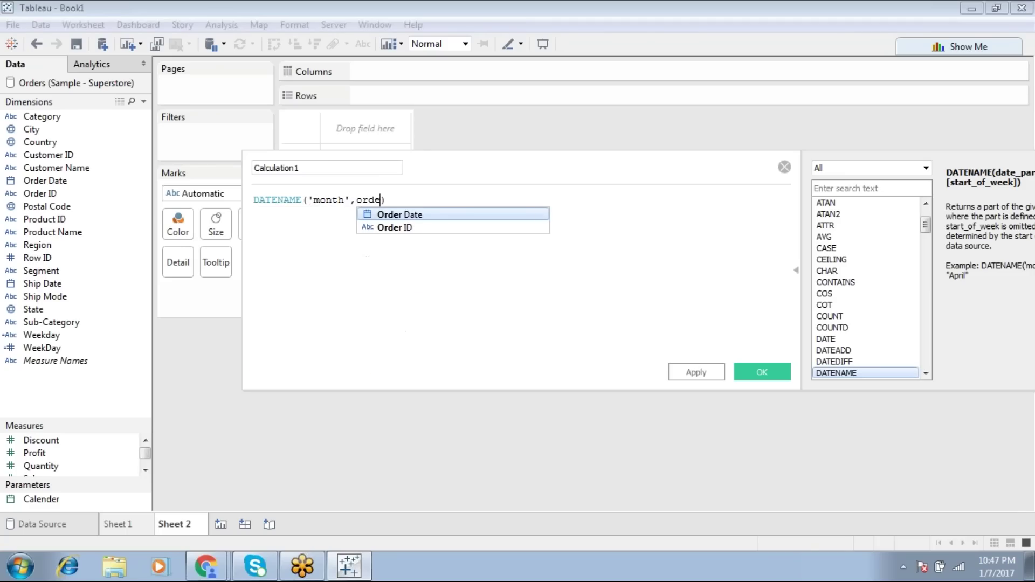
key(Return)
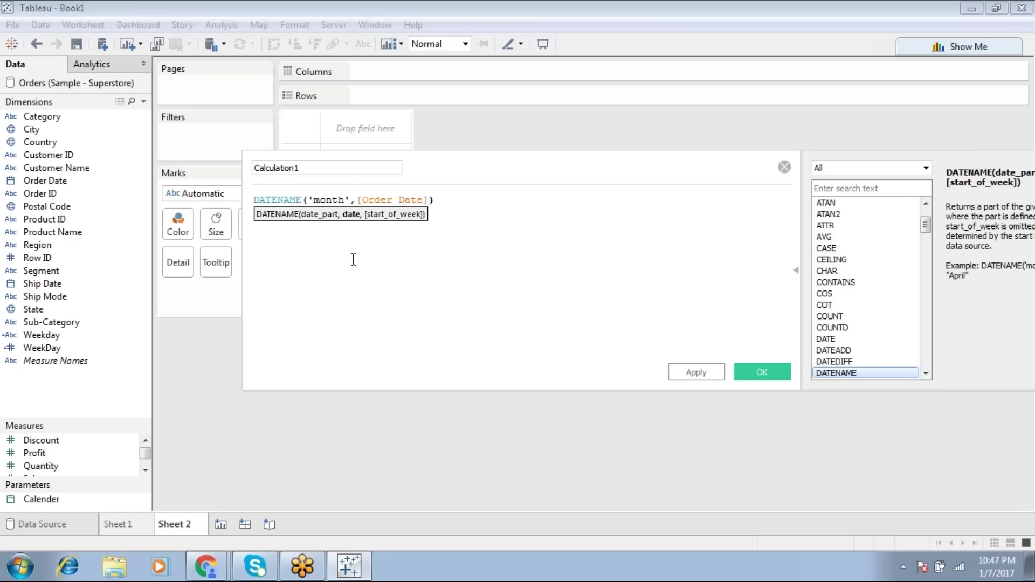
Save the month calculation as Month_Name and preview its values on Rows, leaving the shelf empty
double_click(275, 168)
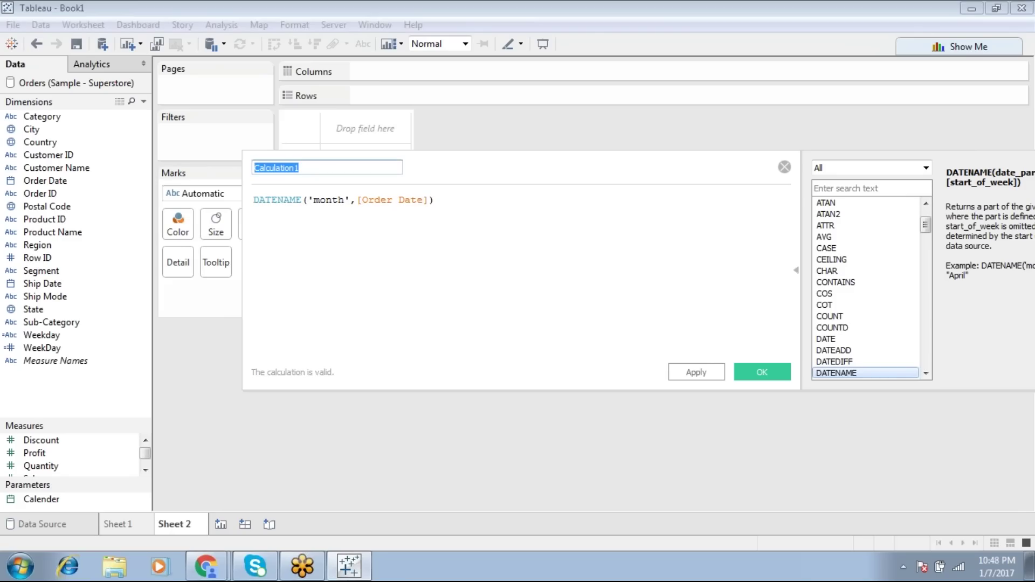
text(Month_Name)
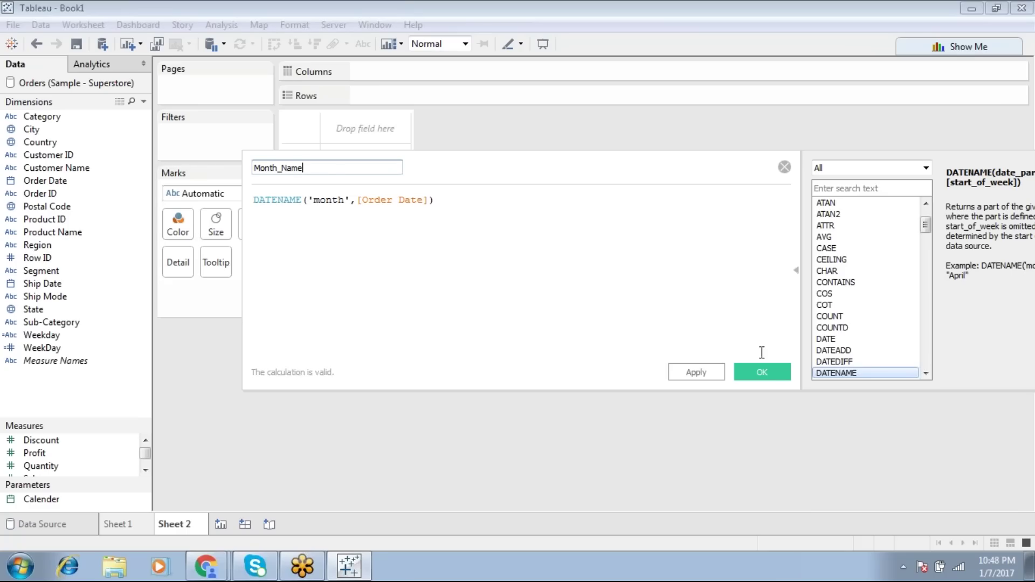
click(775, 376)
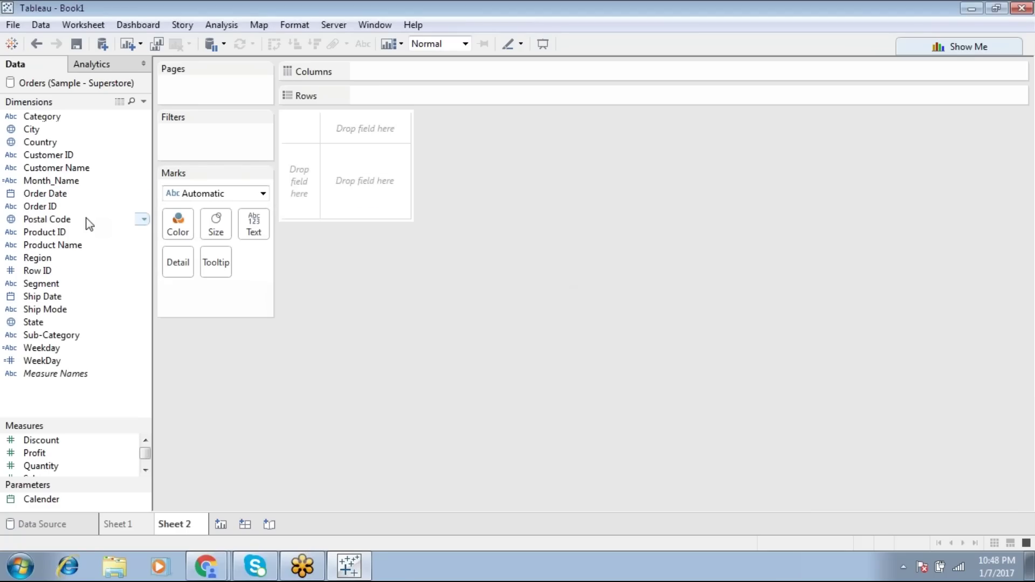
double_click(73, 183)
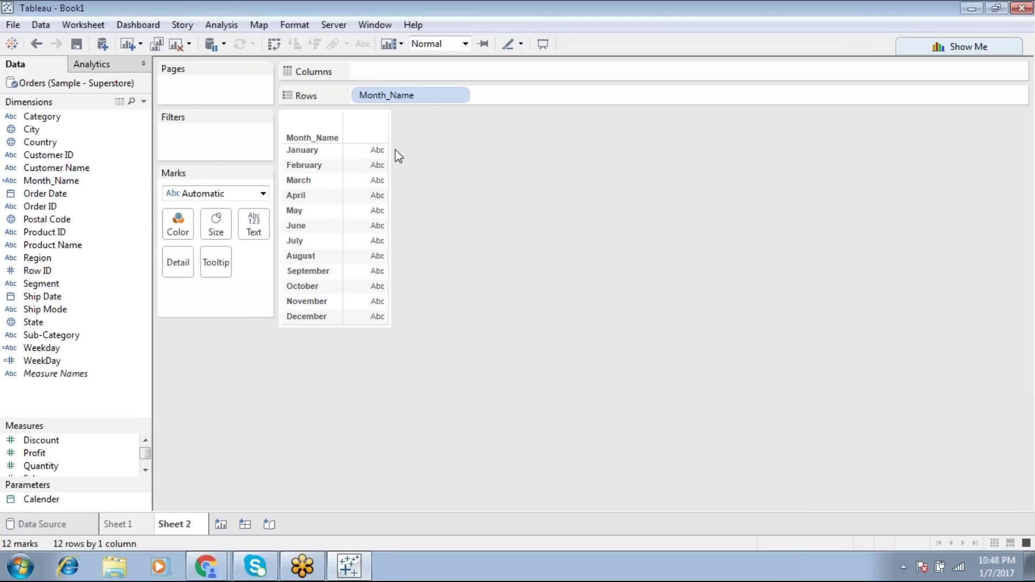
drag(419, 92, 517, 241)
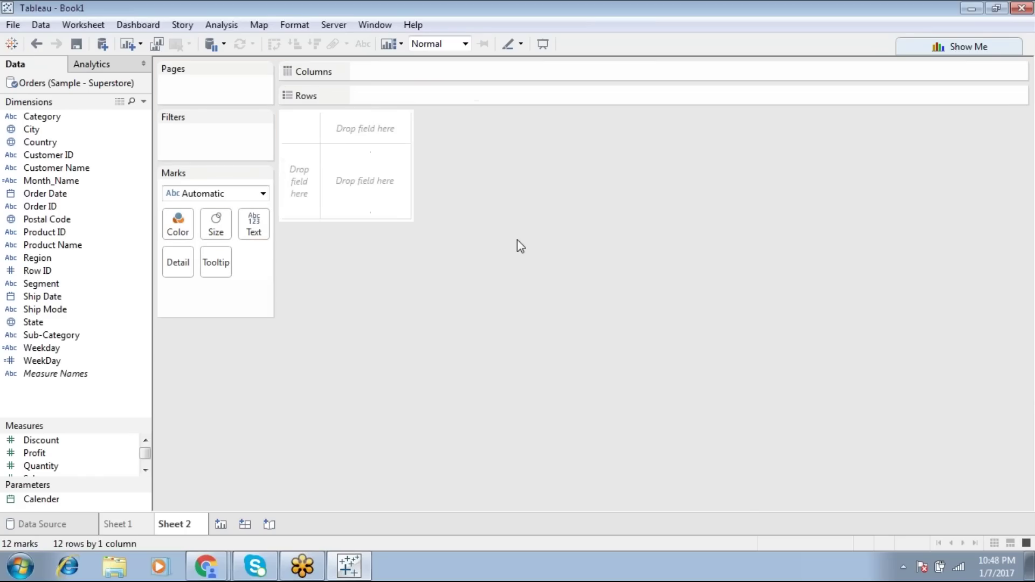
Start another calculated field with the formula DATENAME('week',[Order Date])
right_click(80, 399)
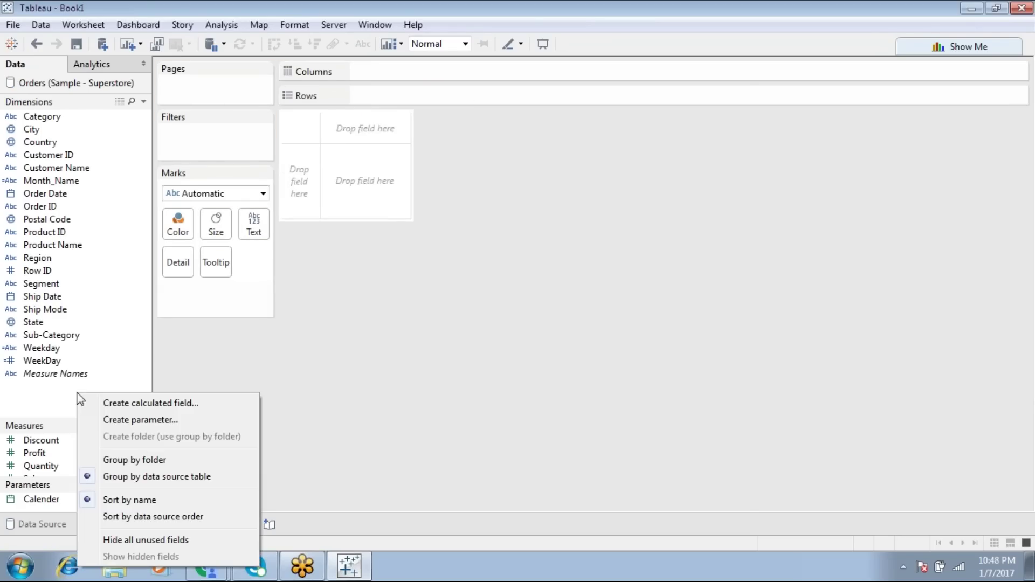
click(113, 403)
click(356, 257)
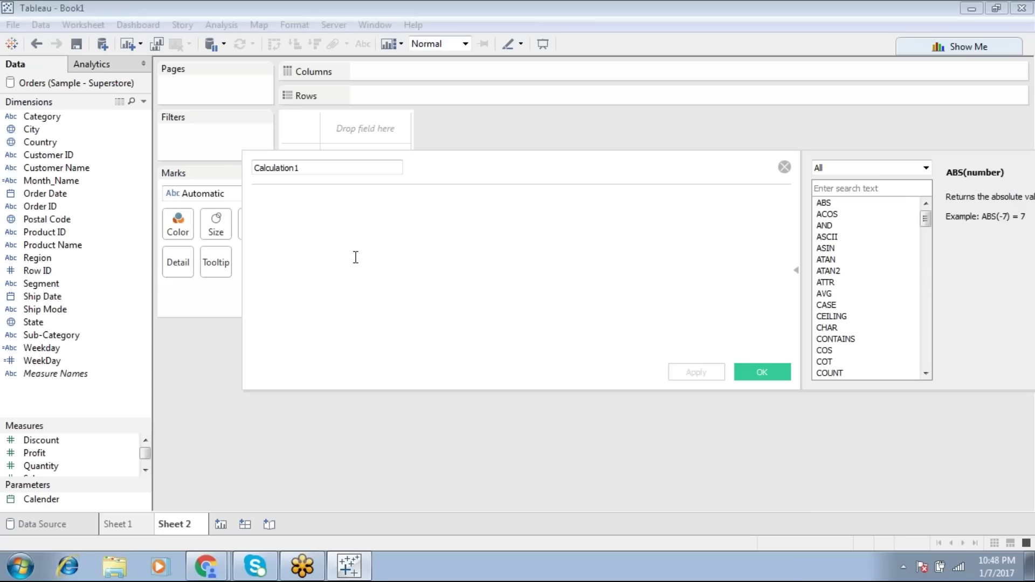
text(dat)
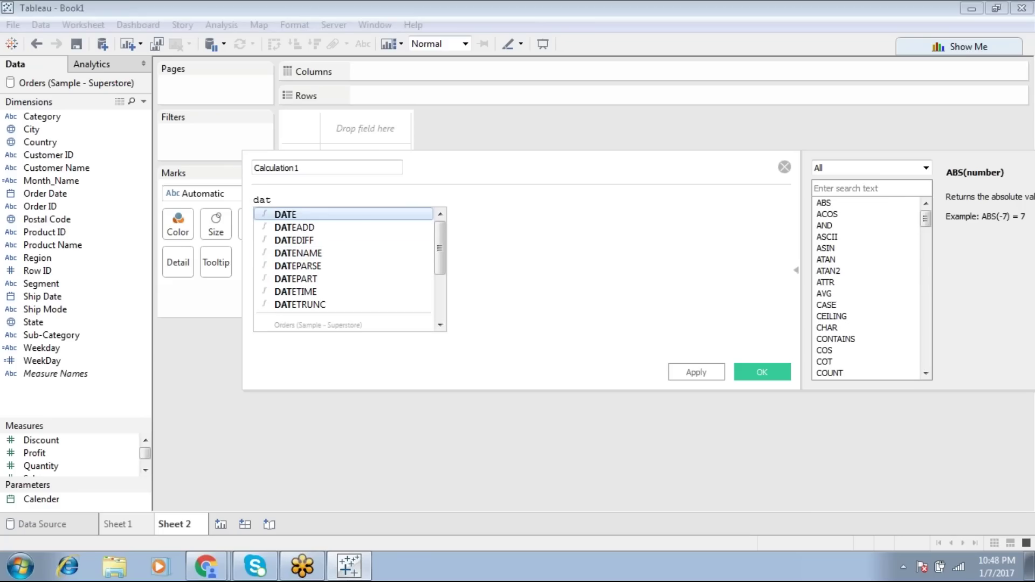
key(Down)
key(Down)
key(Down)
key(Return)
text('w)
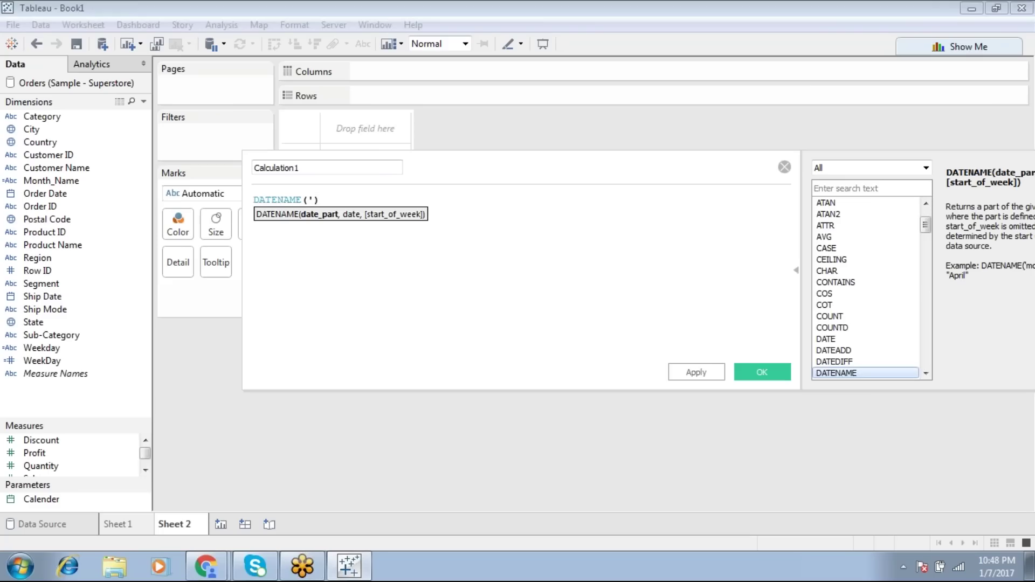
text(eek',ode)
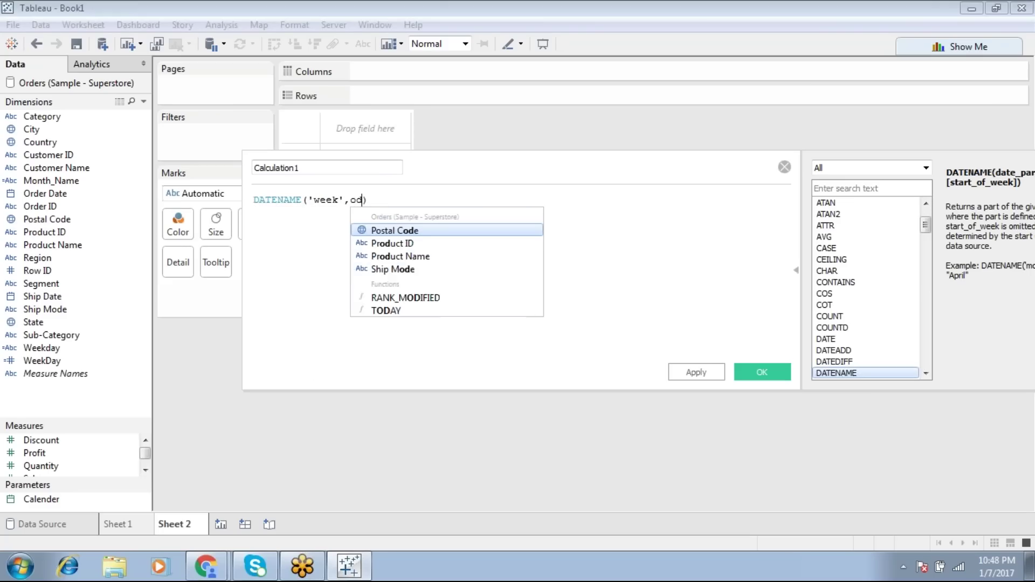
key(BackSpace)
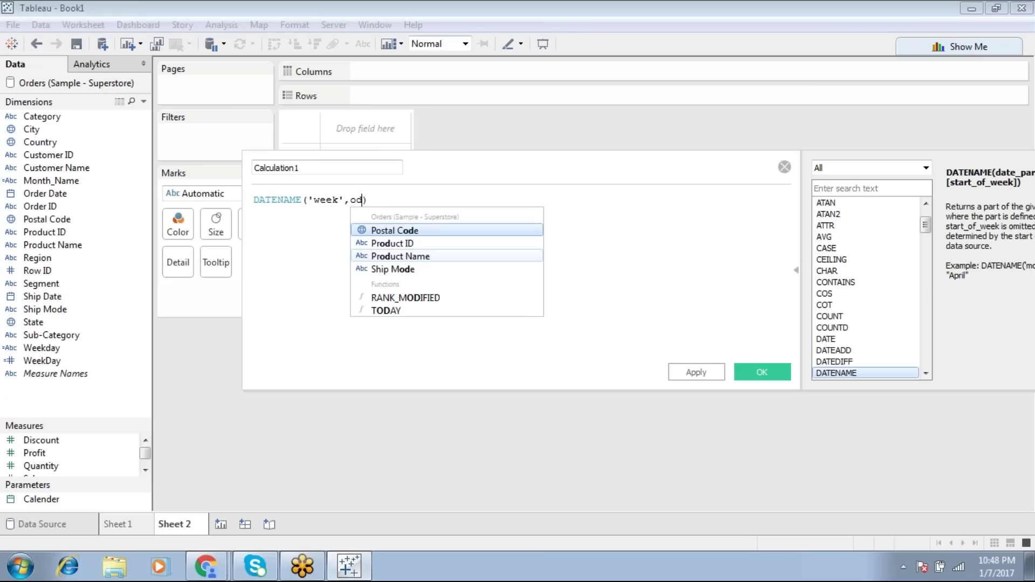
key(BackSpace)
text(rd)
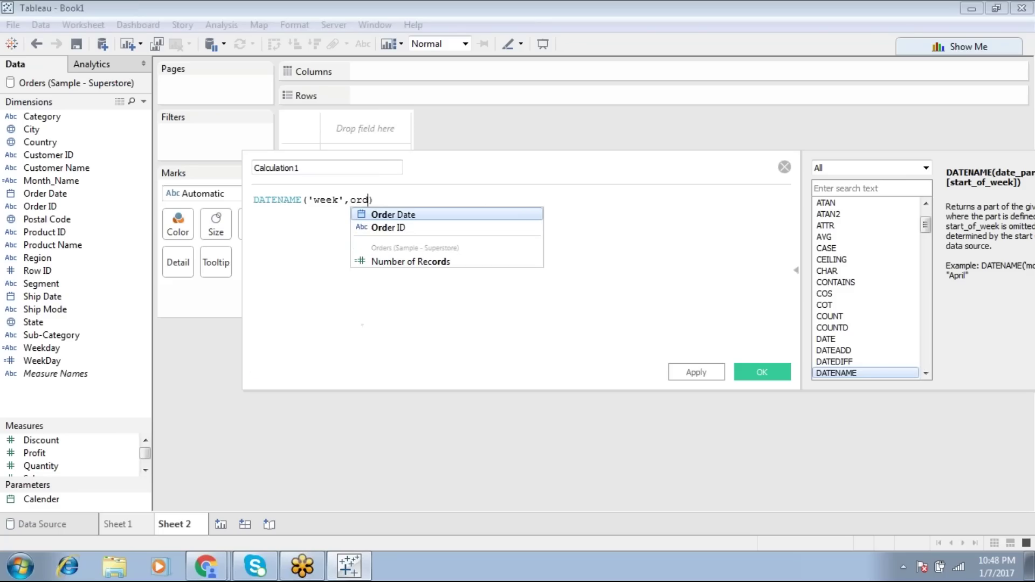
key(Return)
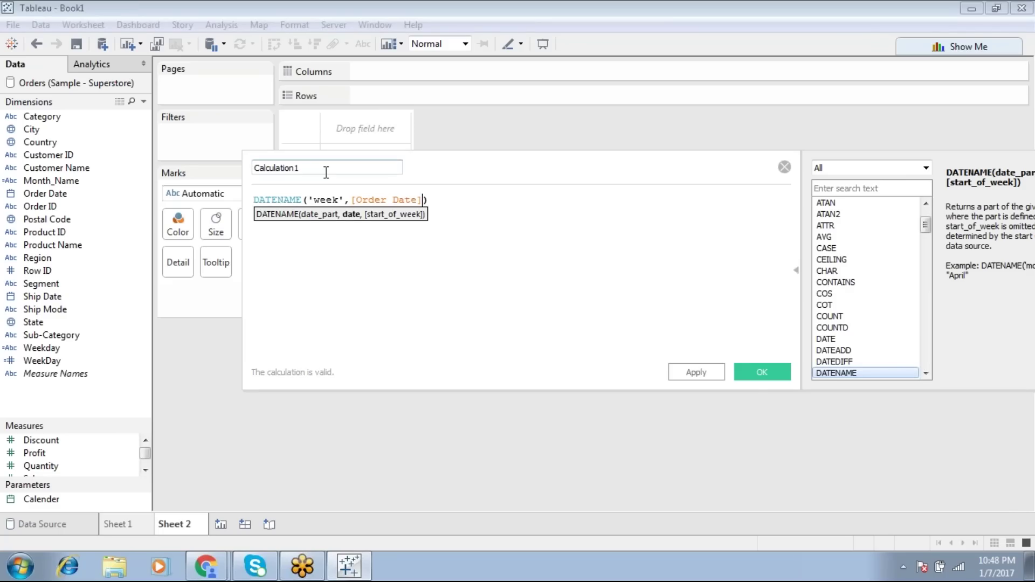
Name the week calculation WeekNo and save it
click(314, 170)
key(ctrl+a)
text(Week)
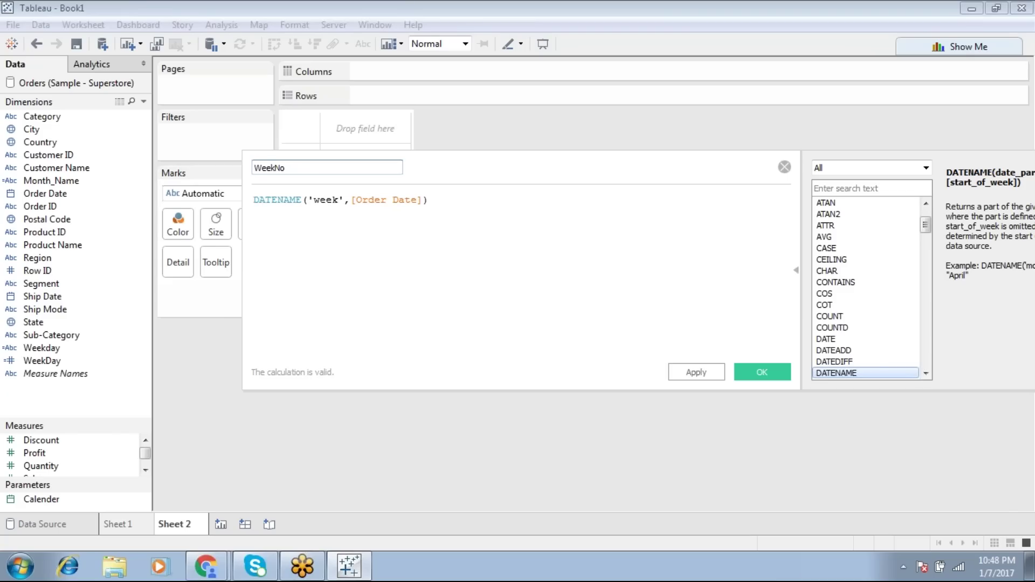
click(755, 370)
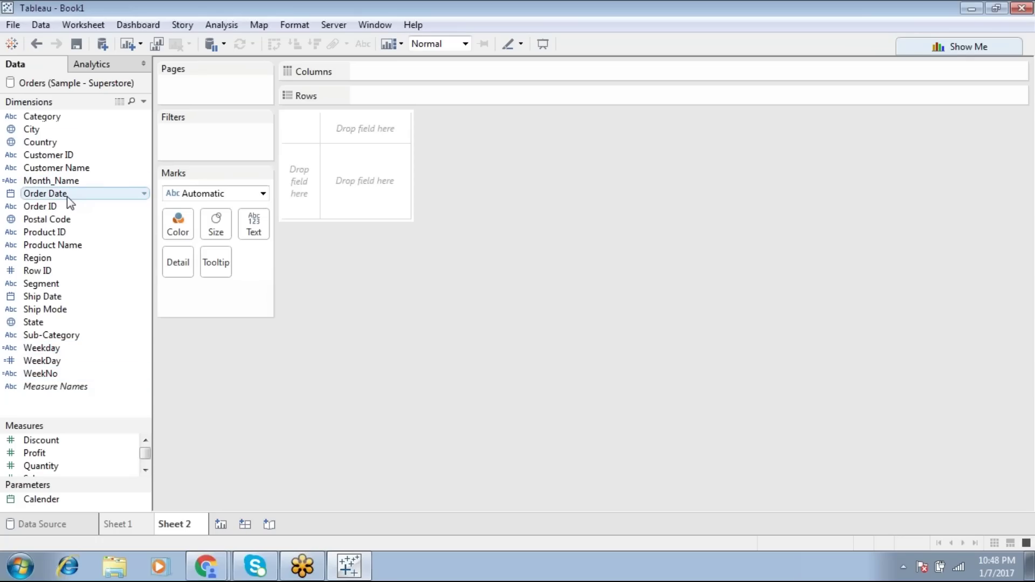
Create a calculated field named Year with the formula YEAR([Order Date])
right_click(67, 403)
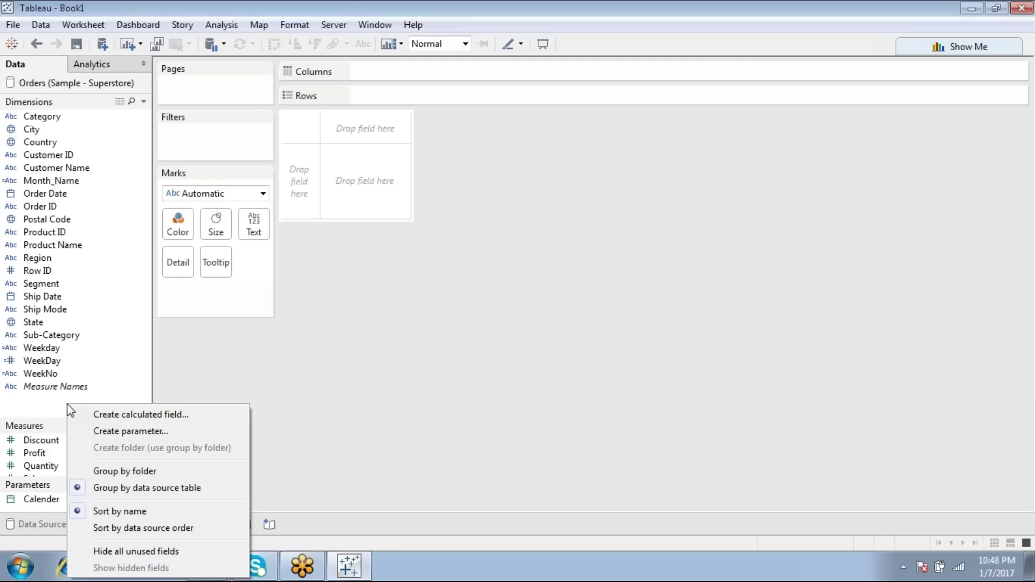
click(108, 416)
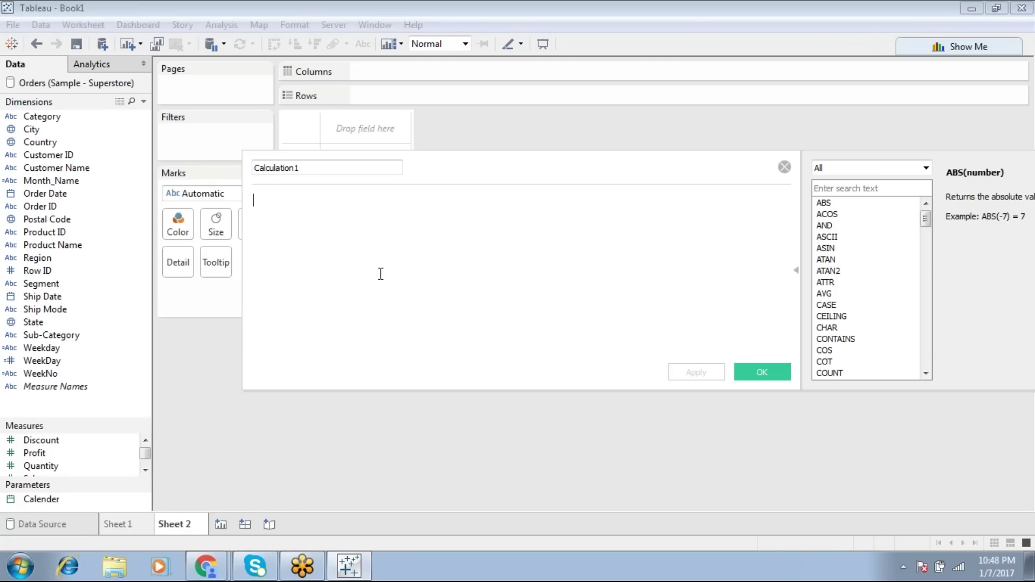
text(ye)
key(Return)
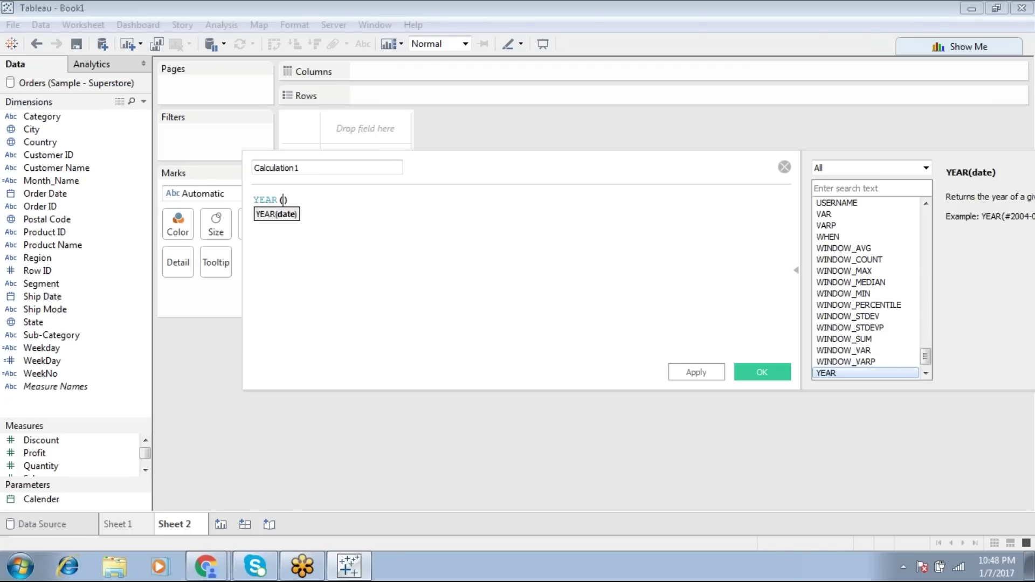
text(order)
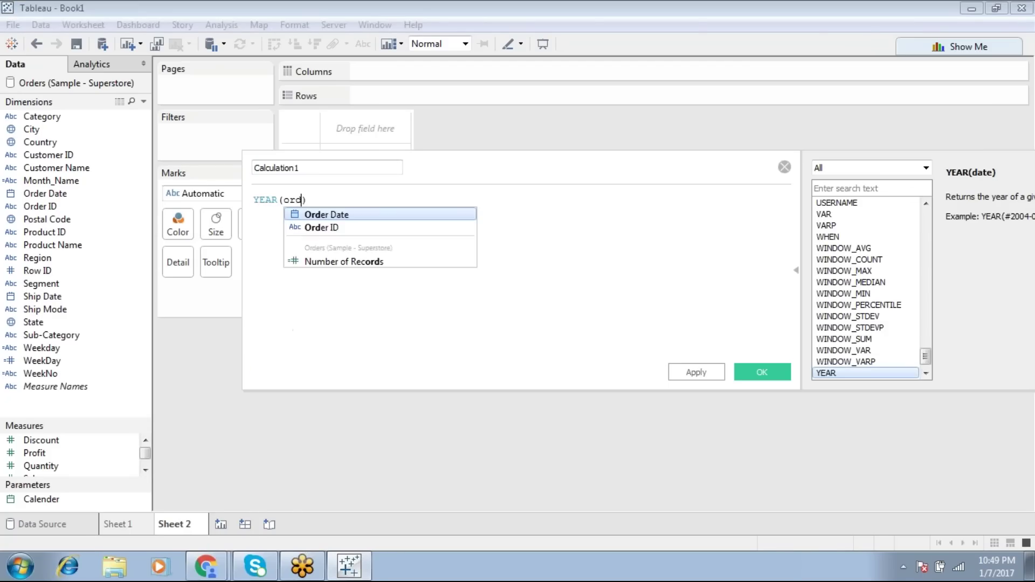
key(Return)
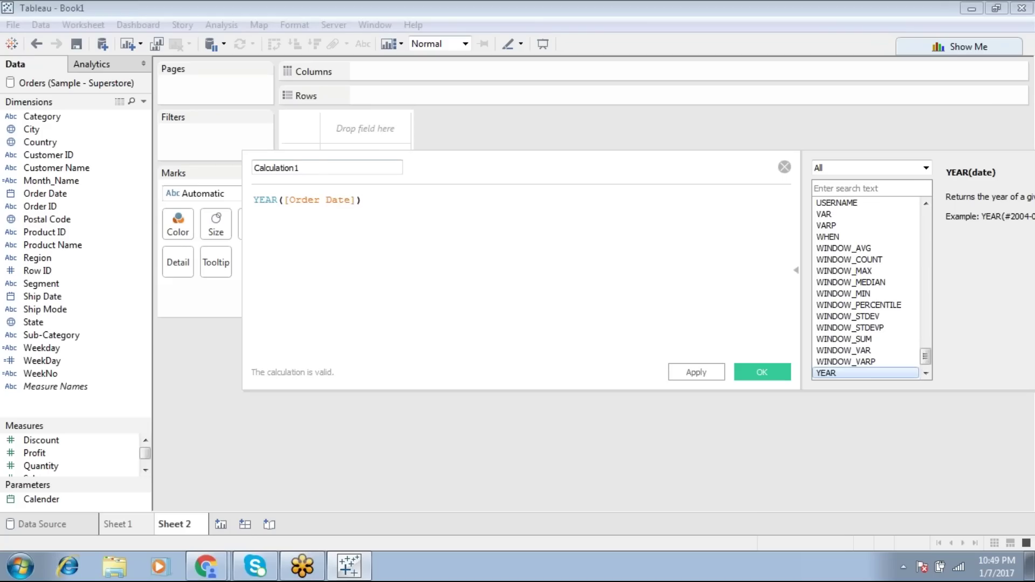
double_click(326, 167)
text(Year)
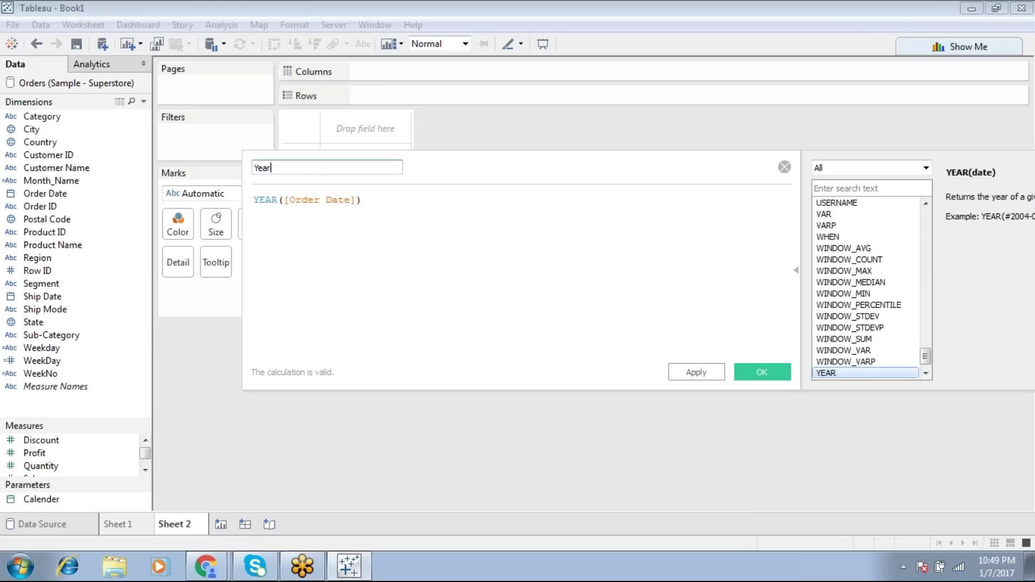
click(768, 370)
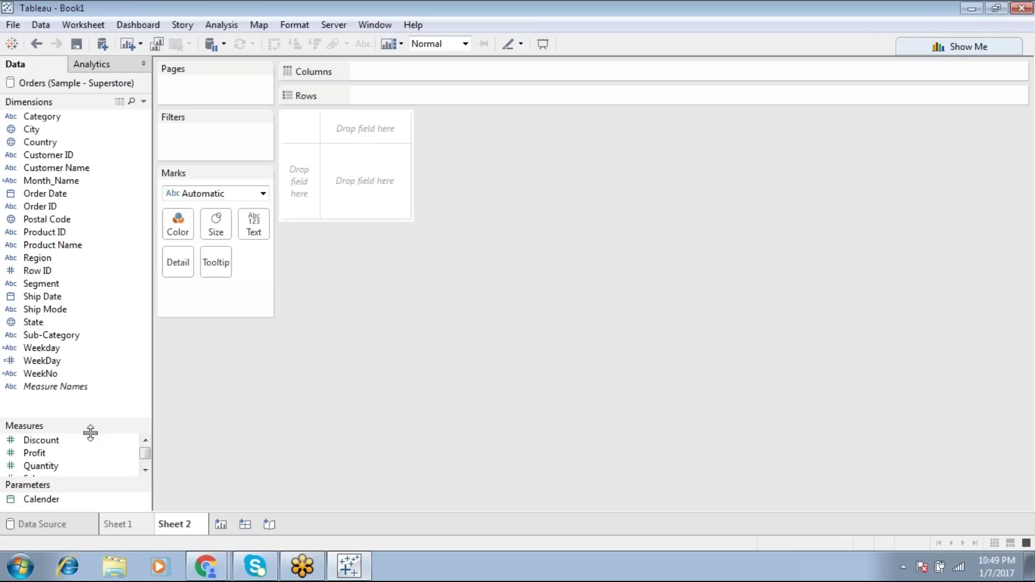
Convert the Year field from a measure to a dimension, keeping the Dimensions area enlarged
drag(88, 430, 88, 334)
drag(49, 400, 54, 302)
drag(58, 343, 59, 428)
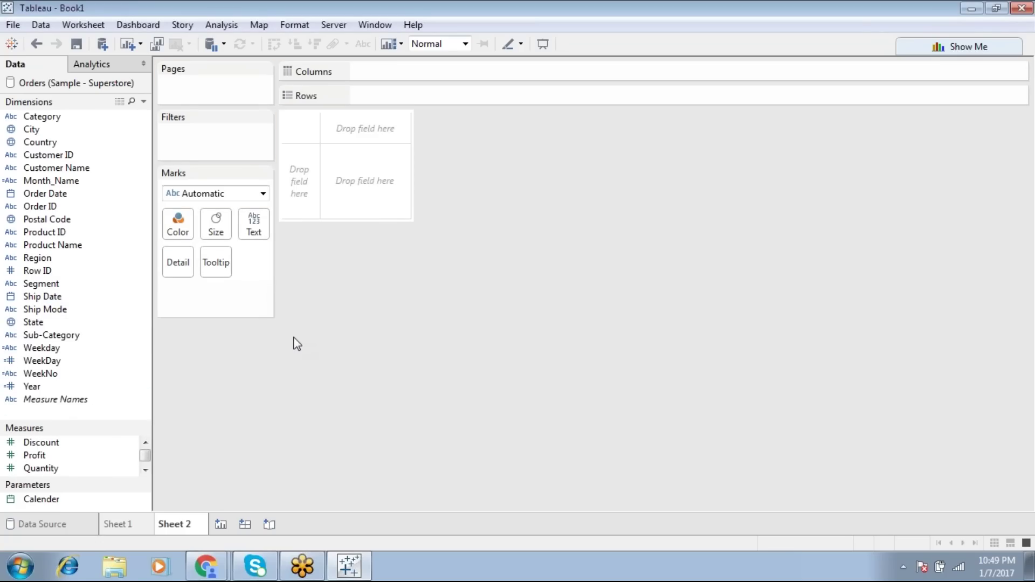
Start a new calculated field with the formula DATEPART('day',[Order Date])
right_click(85, 414)
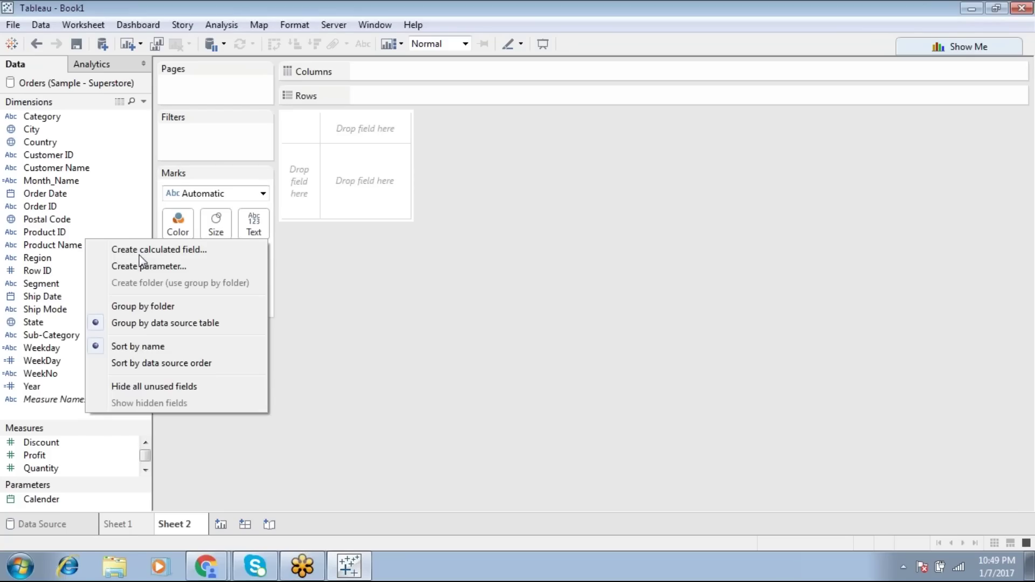
click(140, 253)
click(363, 267)
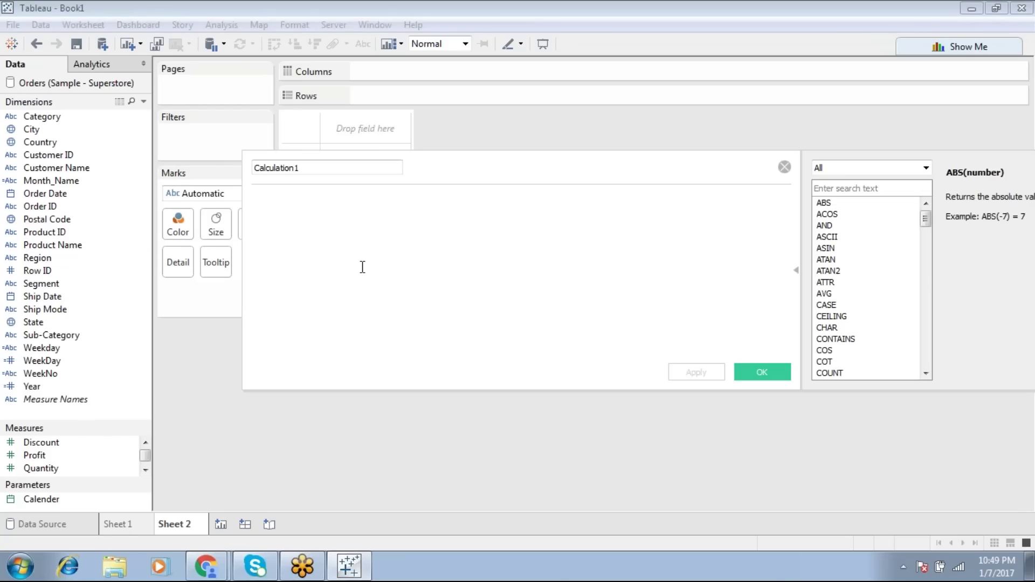
text(date)
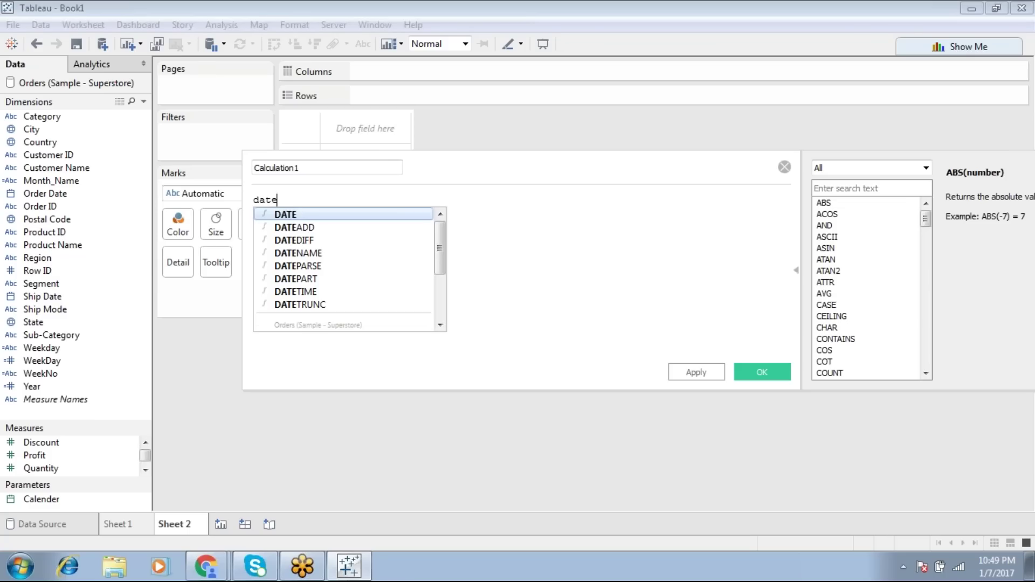
key(Down)
key(Down)
key(Down)
key(Down)
key(Down)
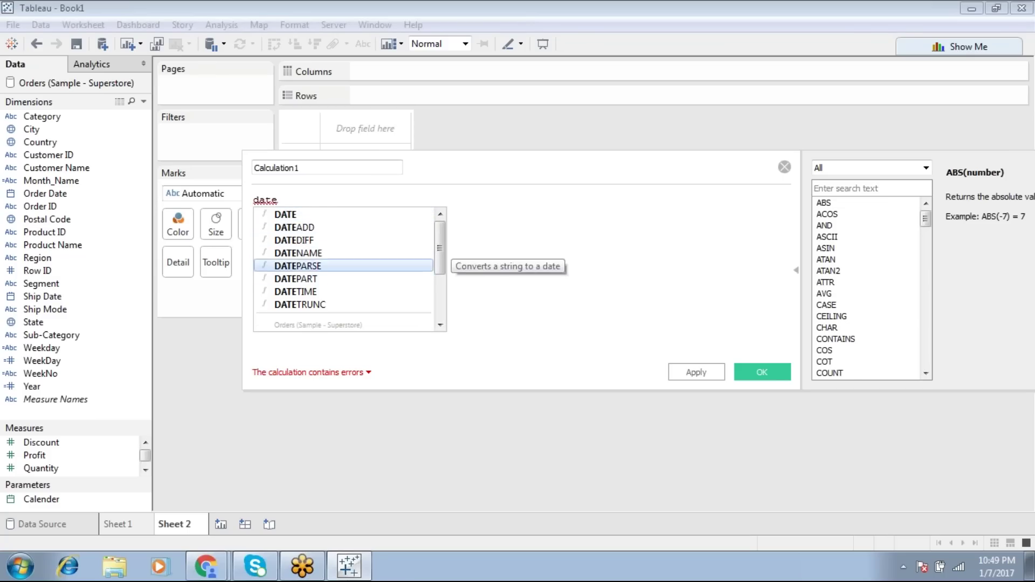
key(Return)
text('day)
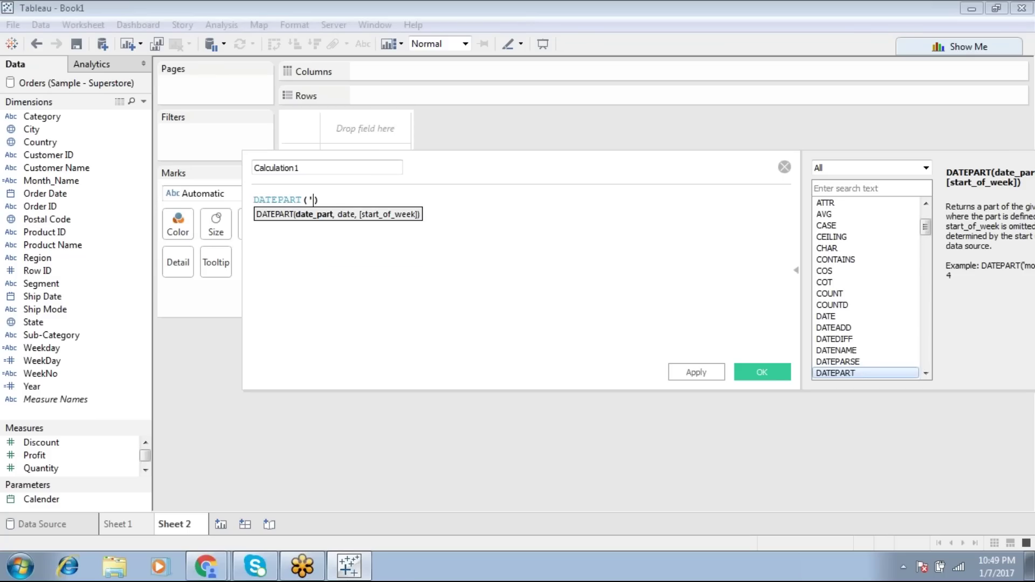
text(',orde)
key(Return)
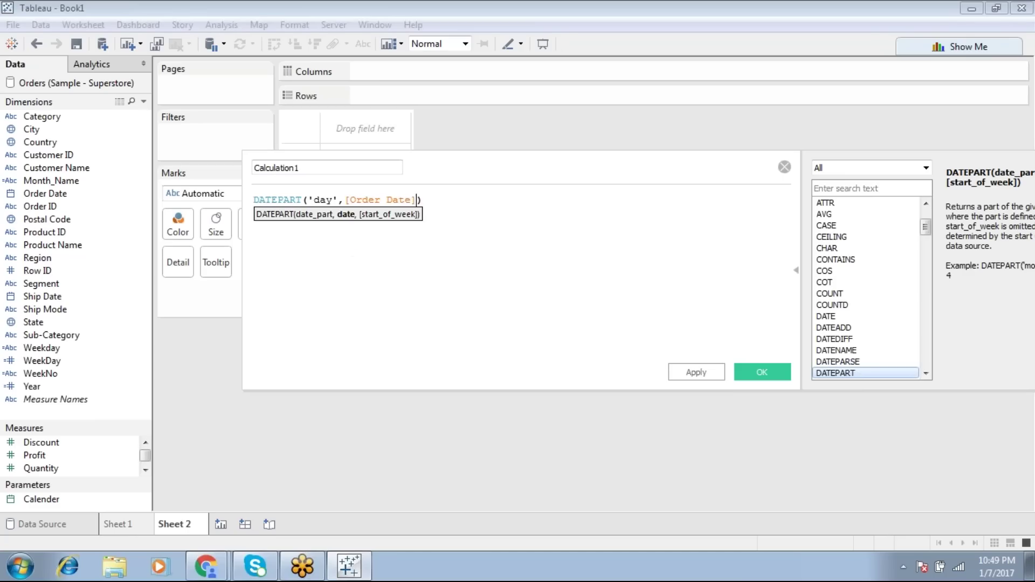
Name the calculation Day Date, save it, and convert the field to a dimension, keeping the Dimensions area enlarged
double_click(329, 167)
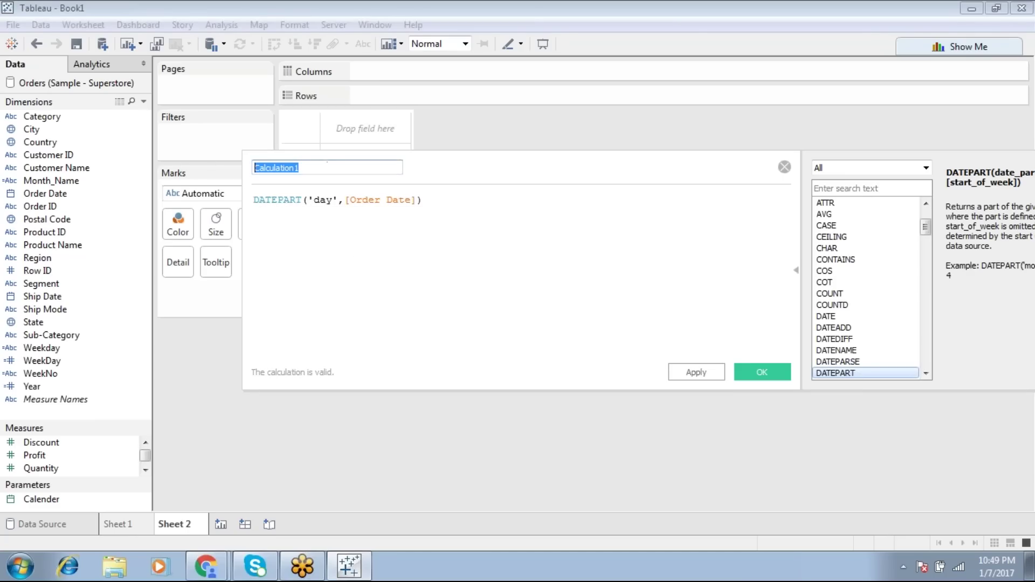
text(Day Date)
click(269, 168)
click(755, 372)
drag(87, 369, 60, 308)
drag(63, 368, 65, 417)
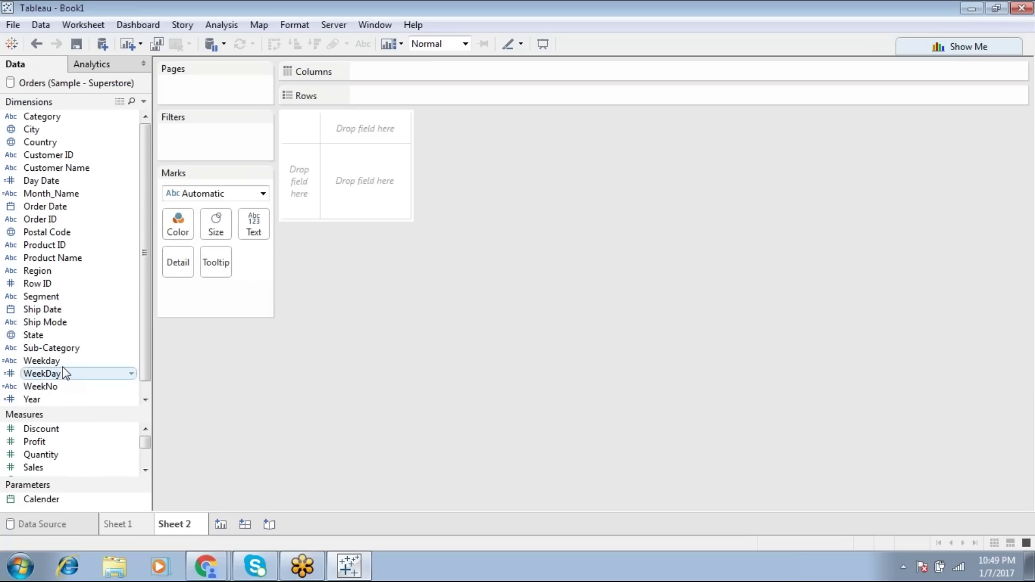
Lay out the view with Weekday on columns and WeekNo on rows, widening the columns to fit the full weekday names
drag(63, 364, 380, 72)
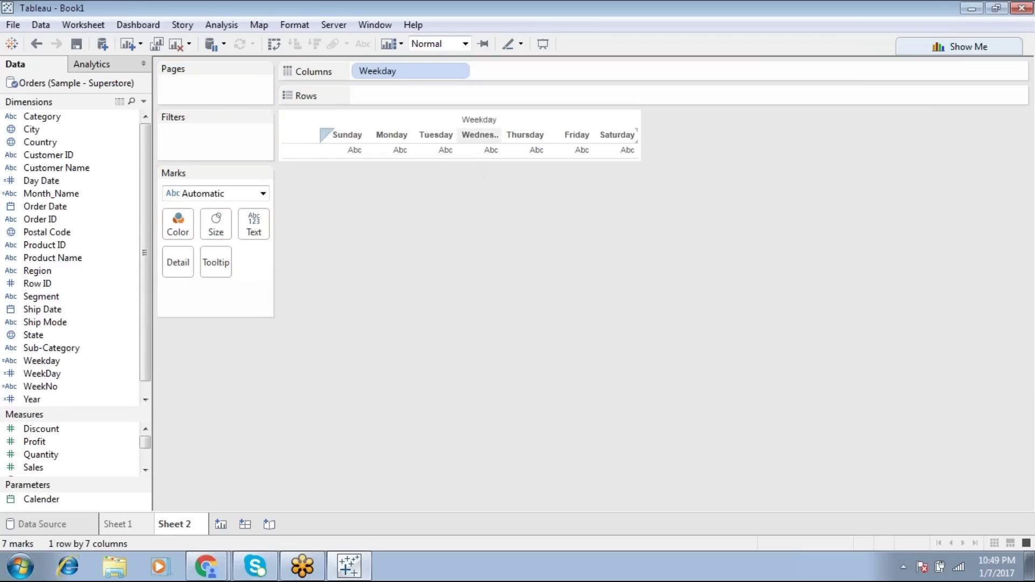
drag(499, 141, 511, 145)
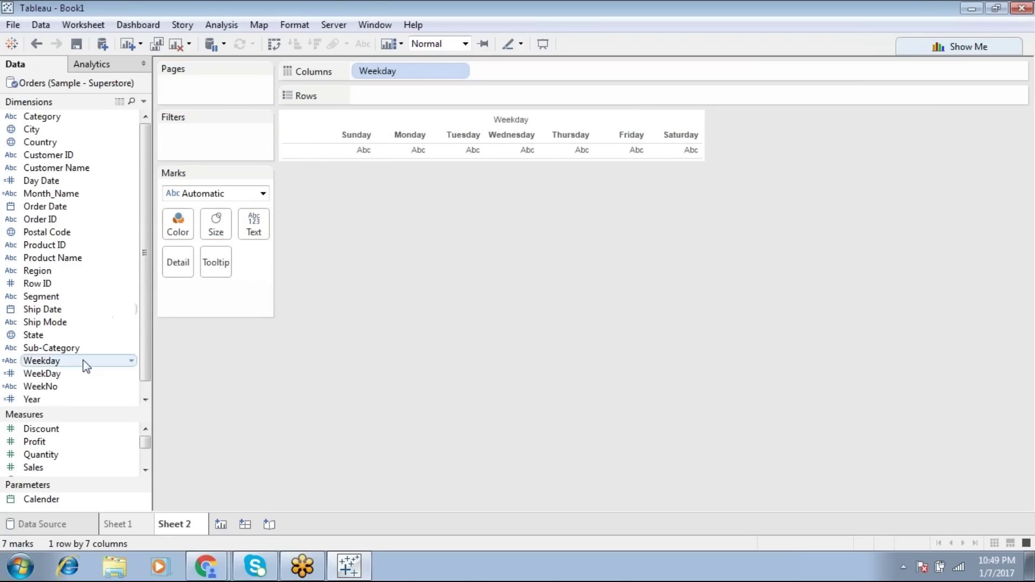
drag(69, 385, 397, 95)
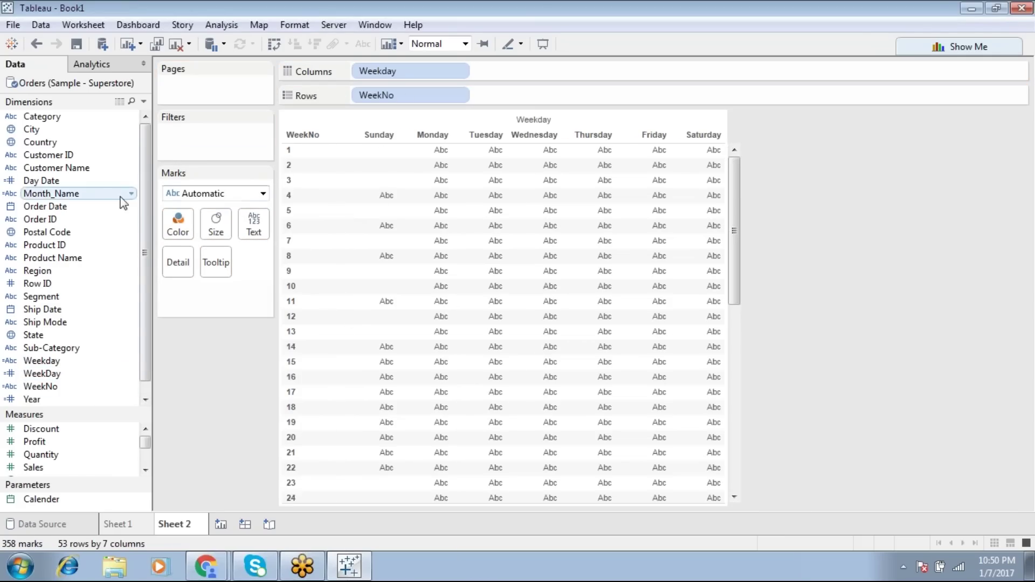
Show a filter for the Year field as a single-value dropdown
right_click(51, 400)
click(107, 37)
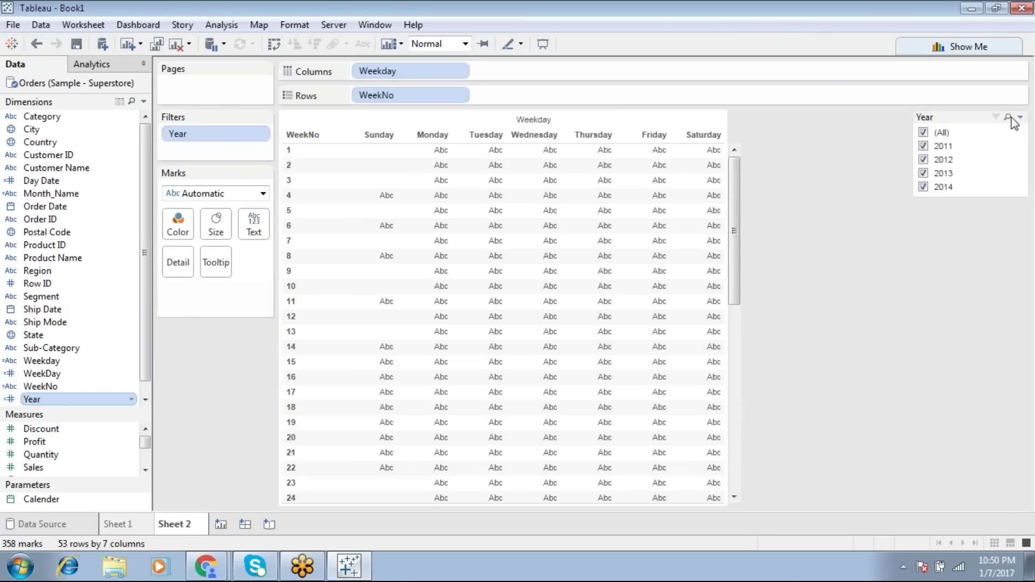
click(1021, 117)
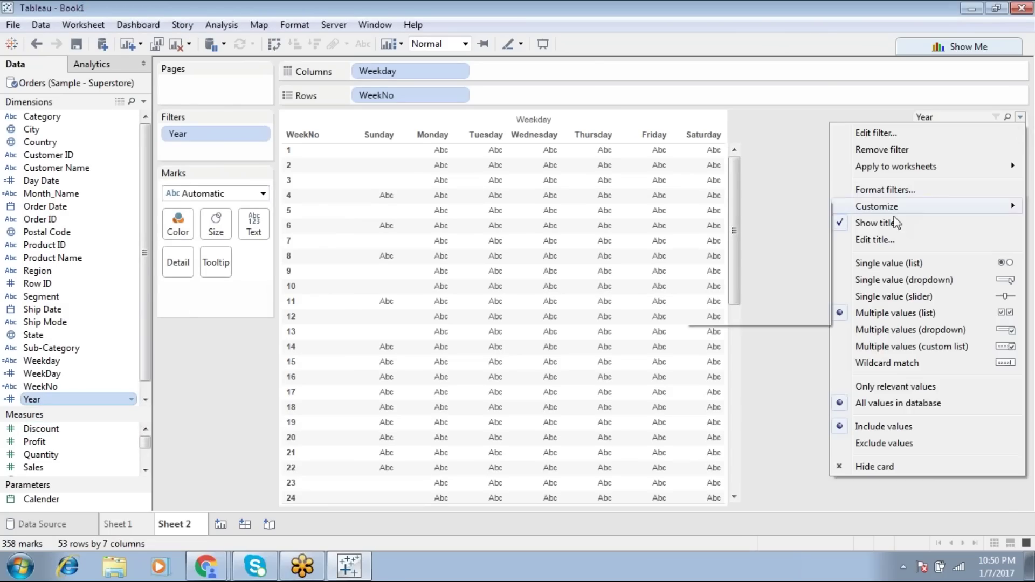
key(Escape)
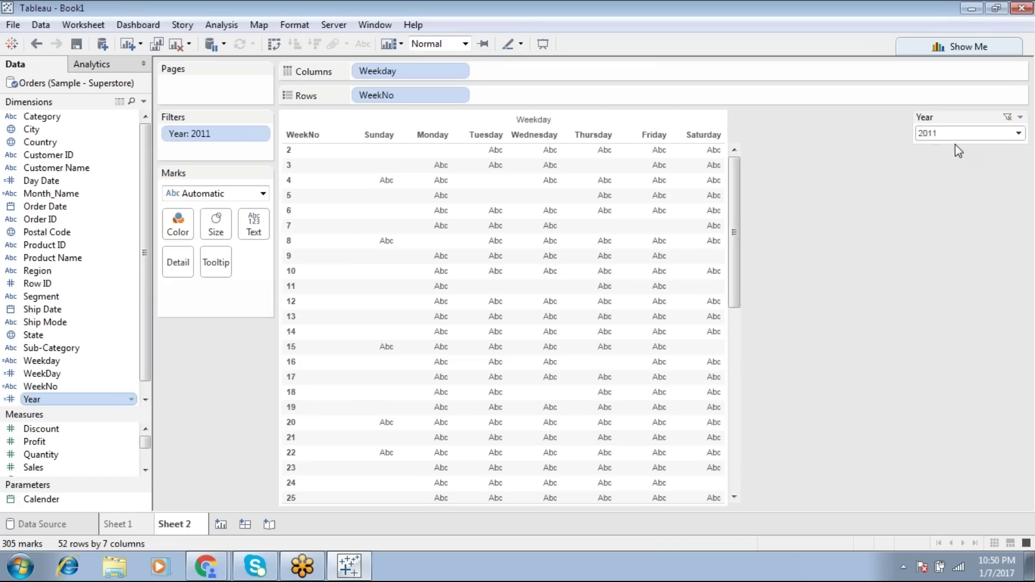
Show a filter for the Month_Name field as a single-value dropdown
right_click(74, 195)
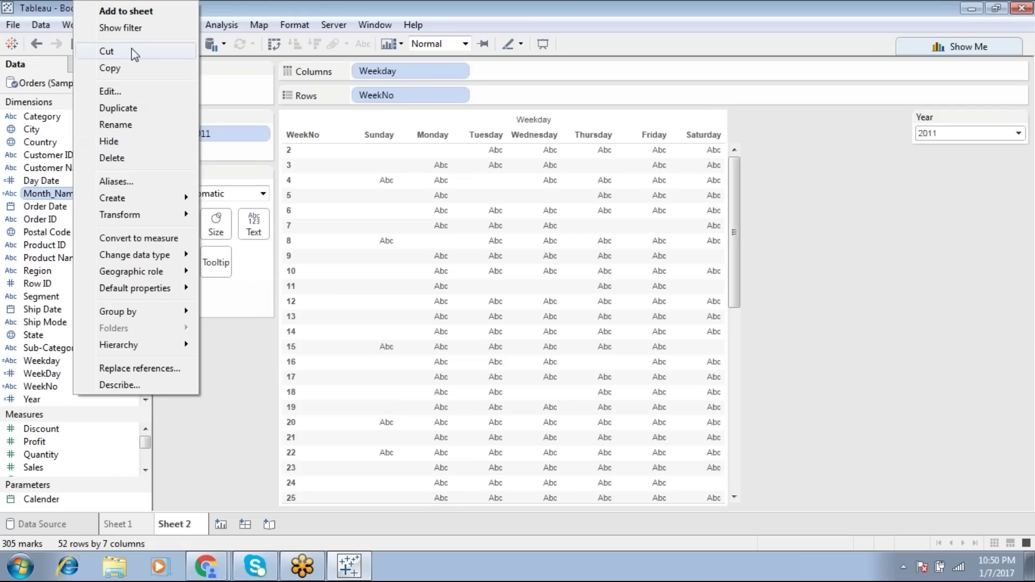
click(130, 28)
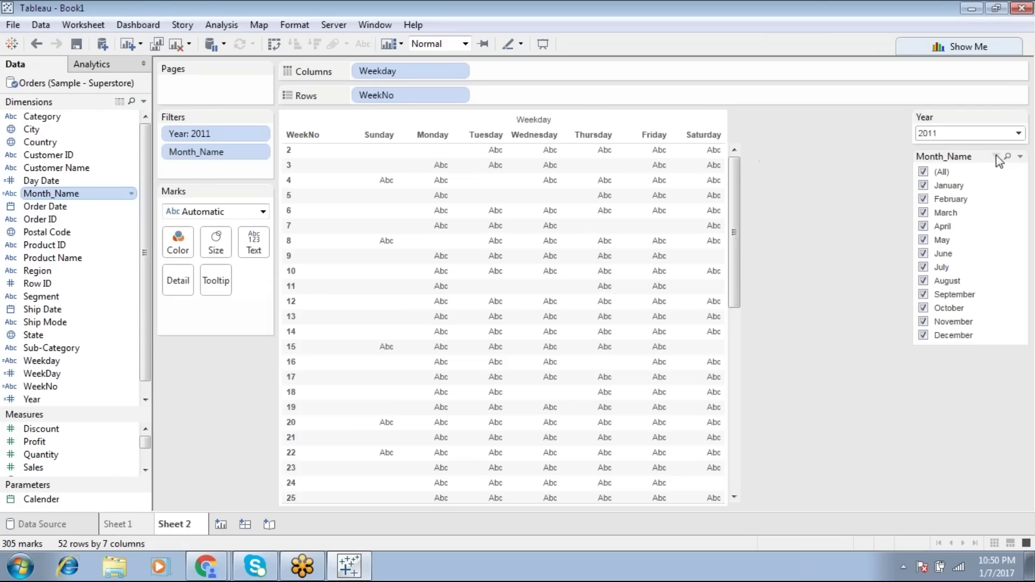
click(1020, 156)
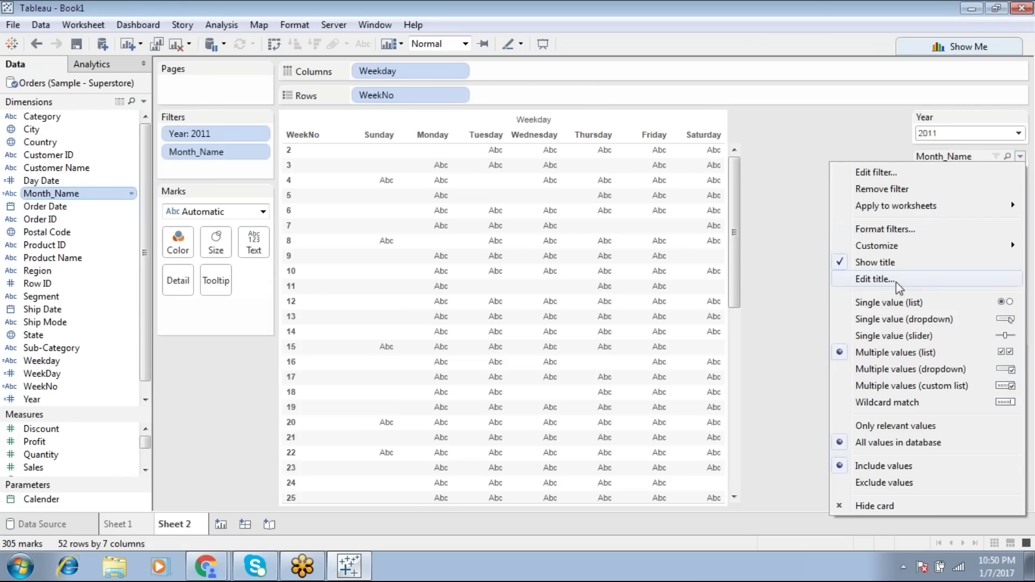
click(896, 318)
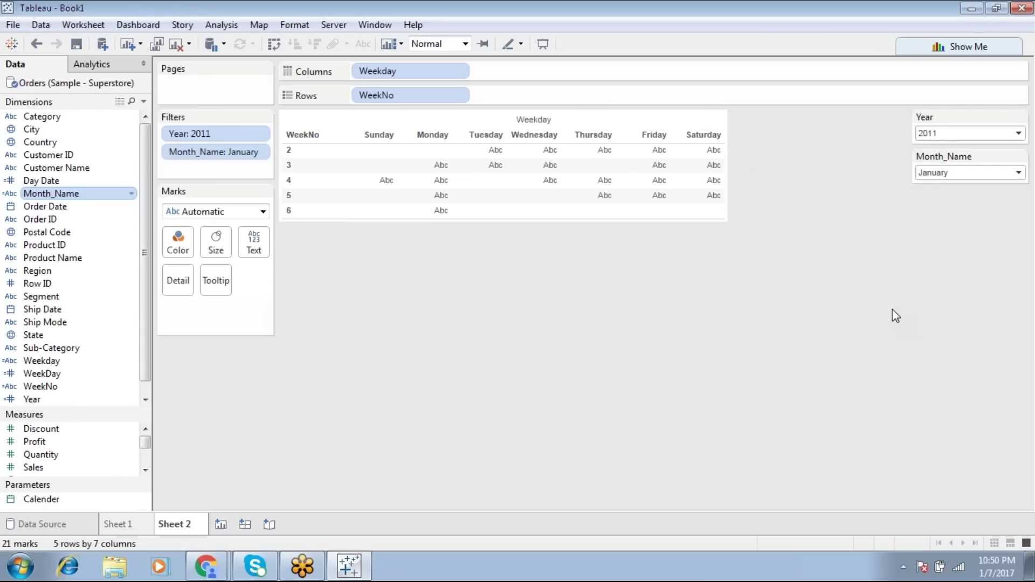
Filter the view to the year 2014 and display Day Date as the text in each cell
click(973, 134)
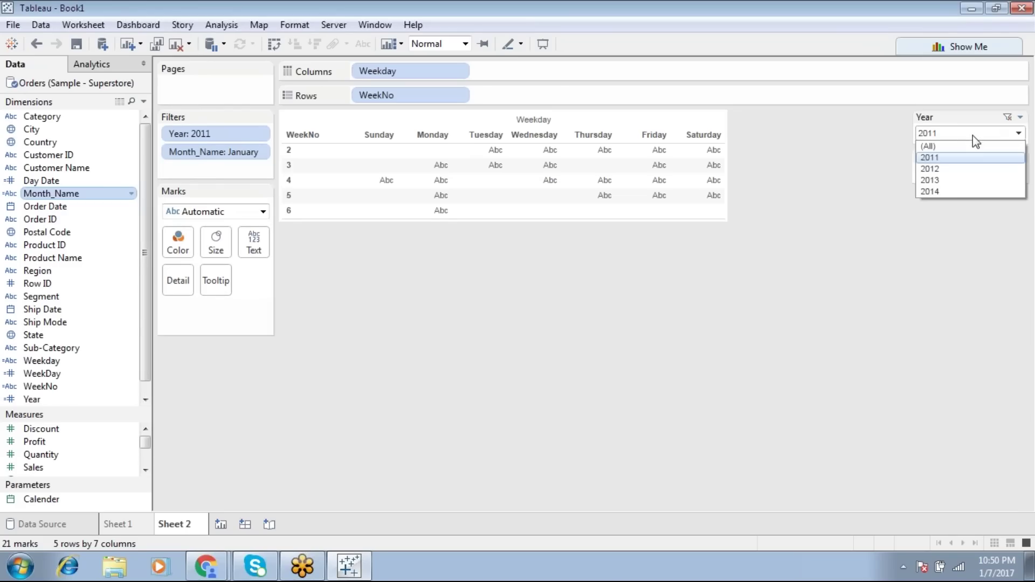
click(956, 193)
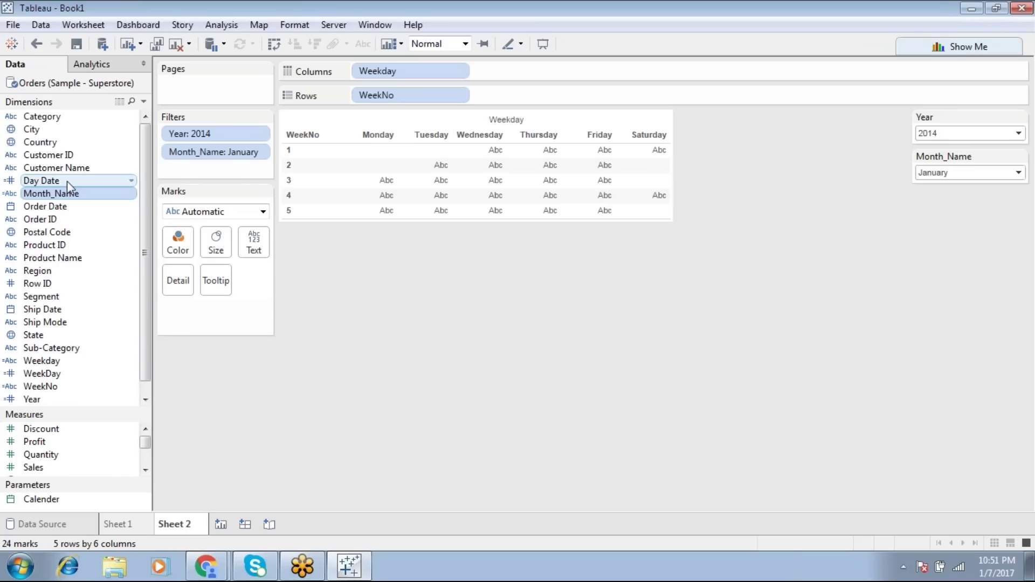
drag(70, 179, 254, 241)
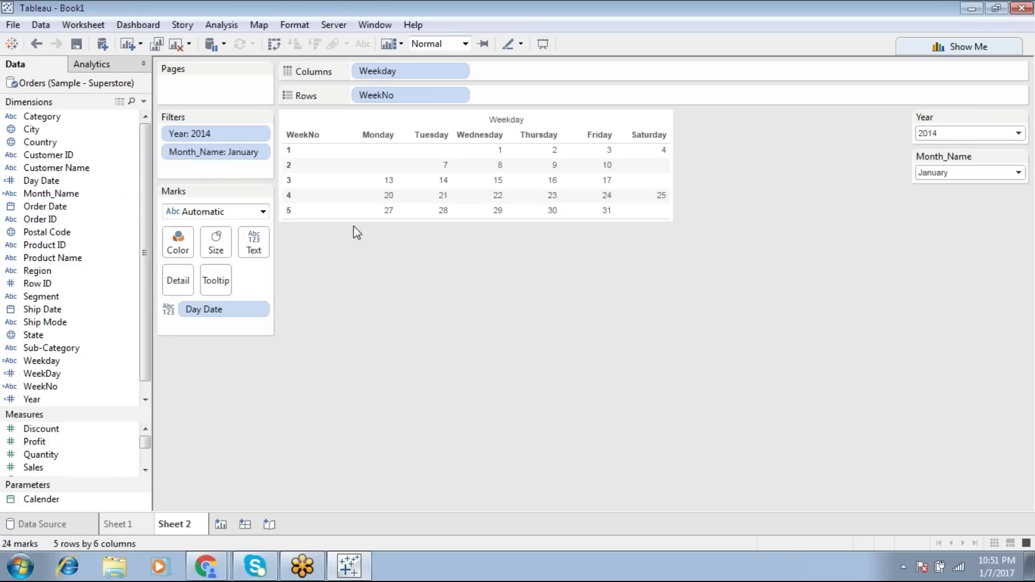
mouse_move(437, 222)
Switch the Month_Name filter to February, May and finally July to check the calendar for each month
click(968, 173)
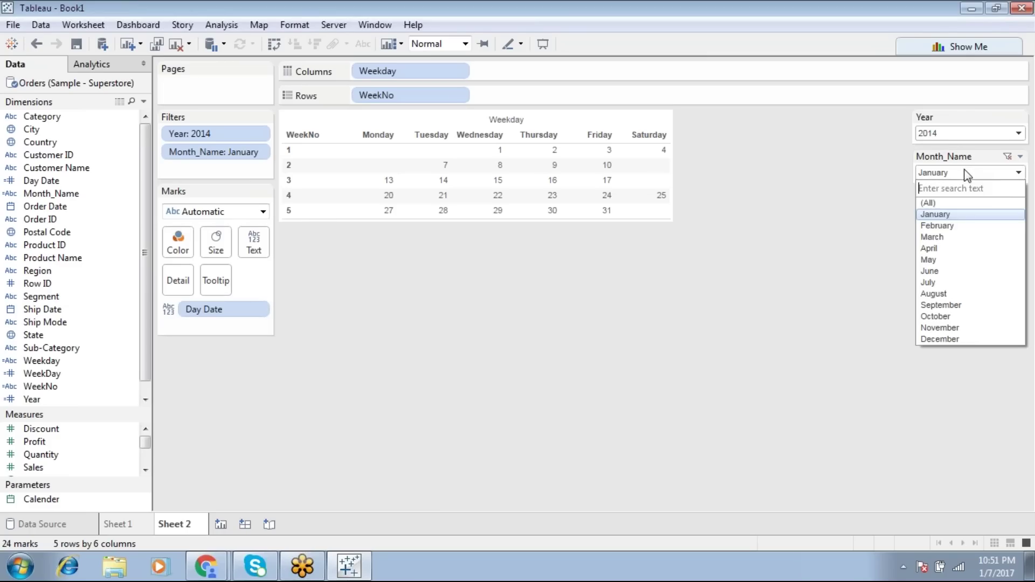
click(942, 226)
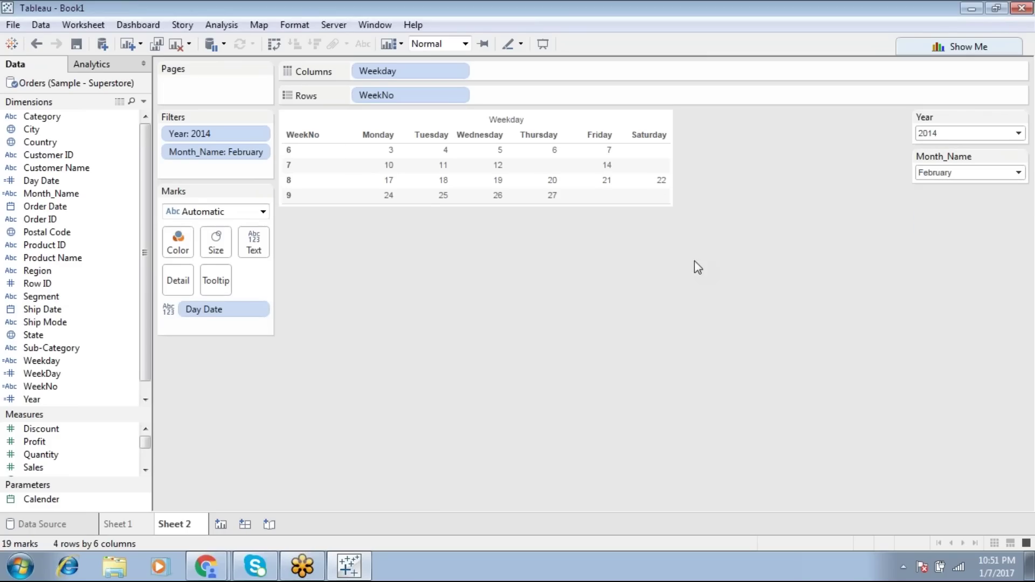
click(966, 175)
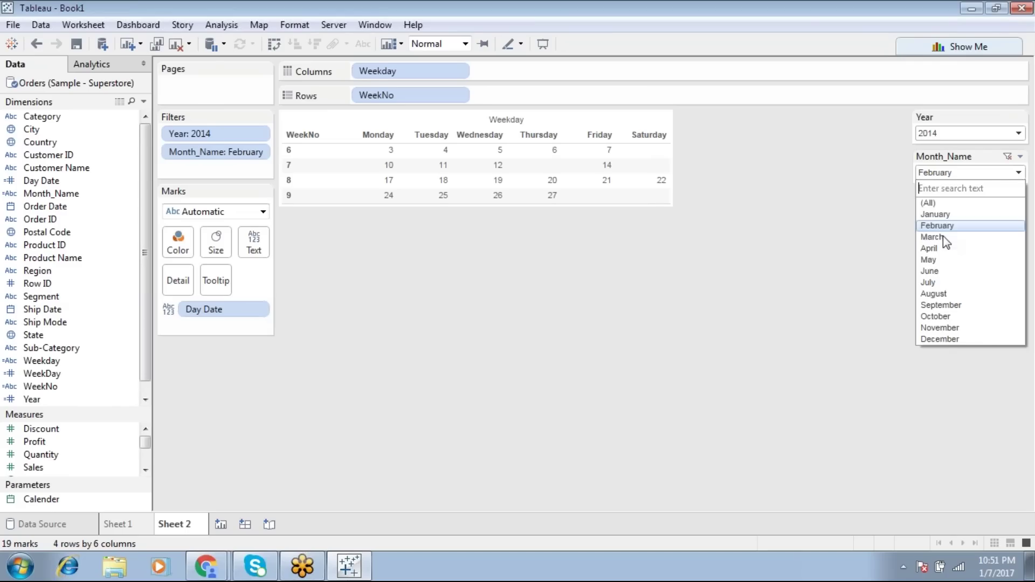
click(941, 262)
click(939, 173)
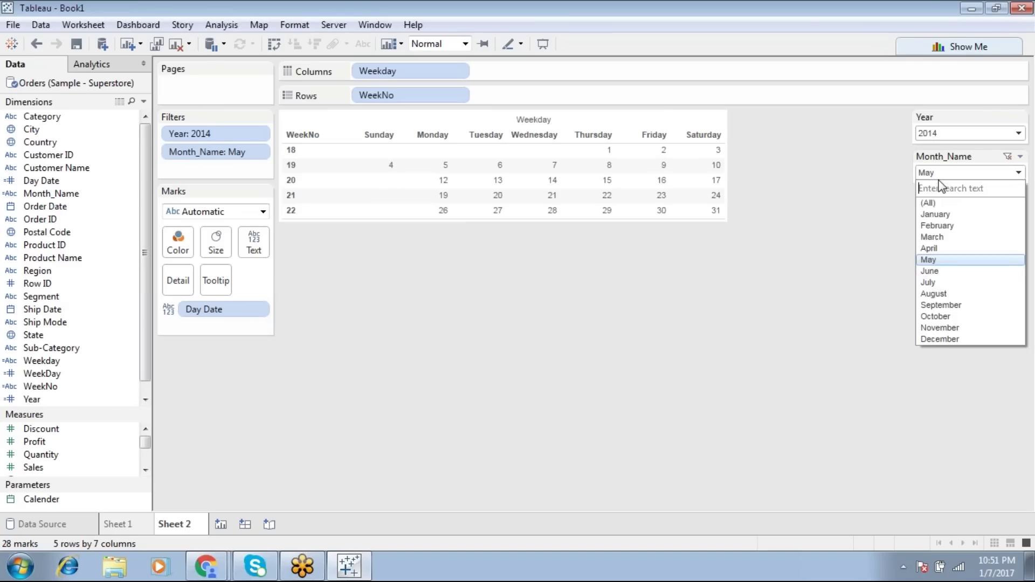
click(933, 283)
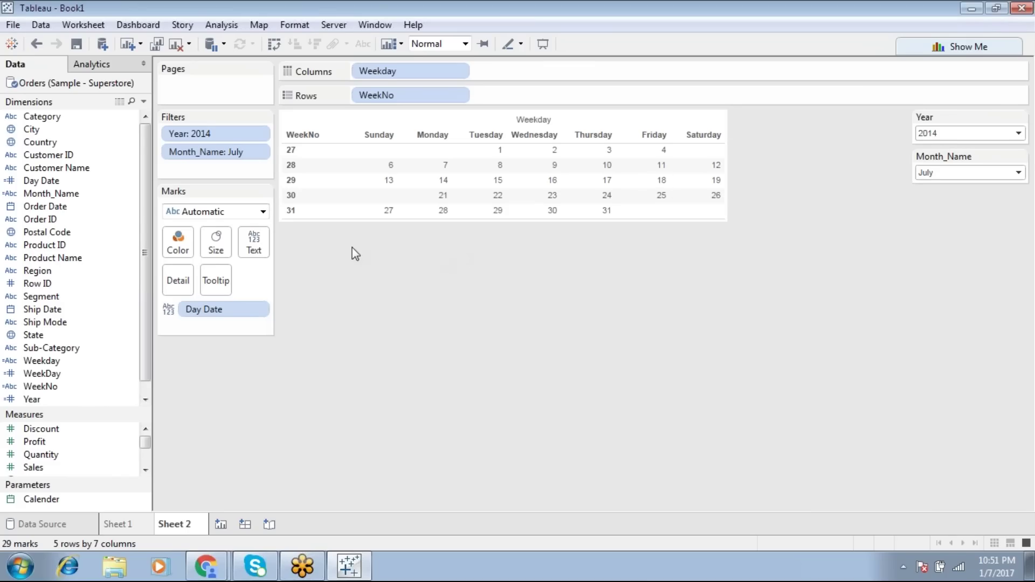
Change the mark type to Square and enlarge both the squares and the week rows
click(241, 212)
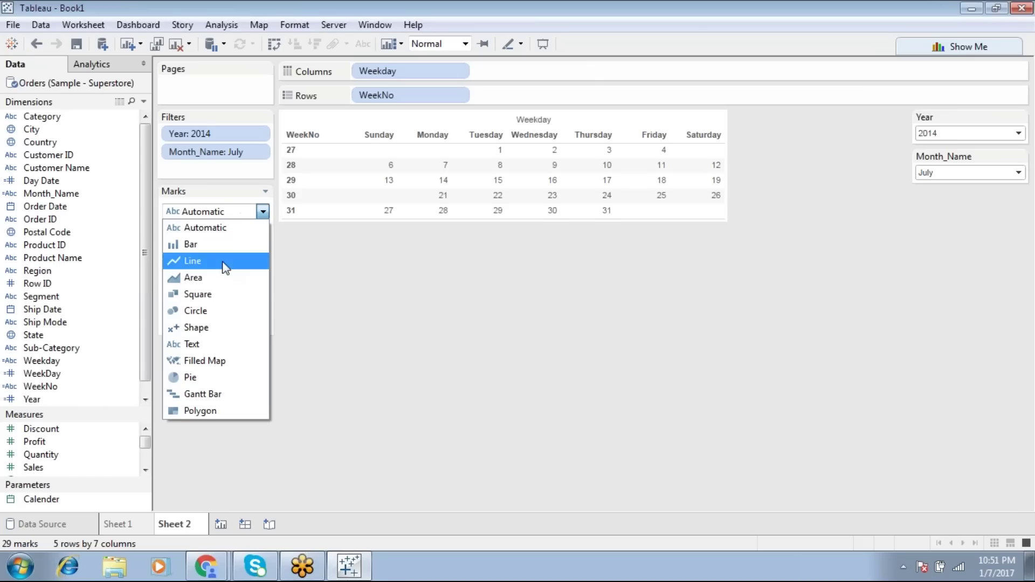
click(220, 294)
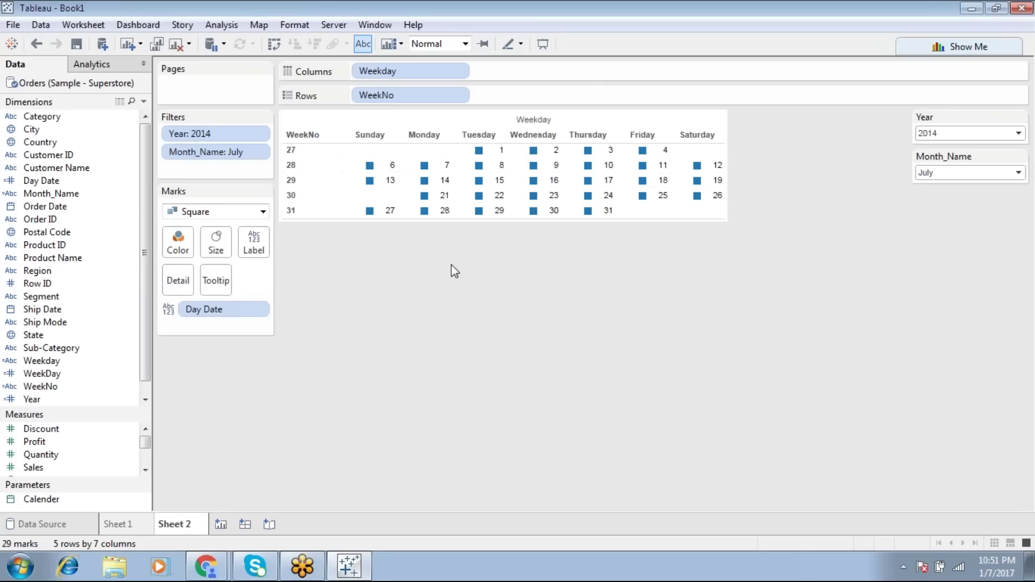
click(222, 244)
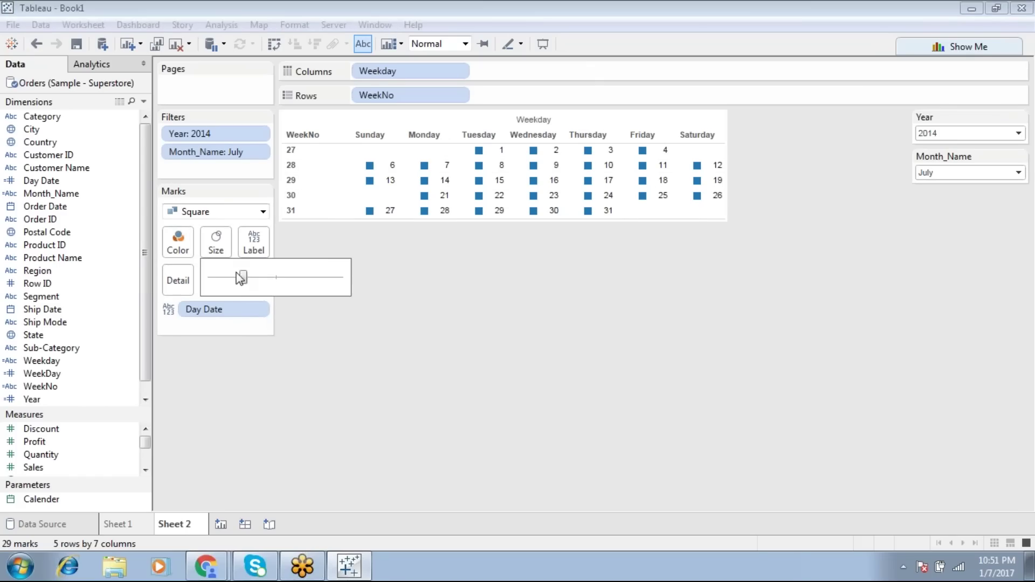
drag(242, 277, 266, 277)
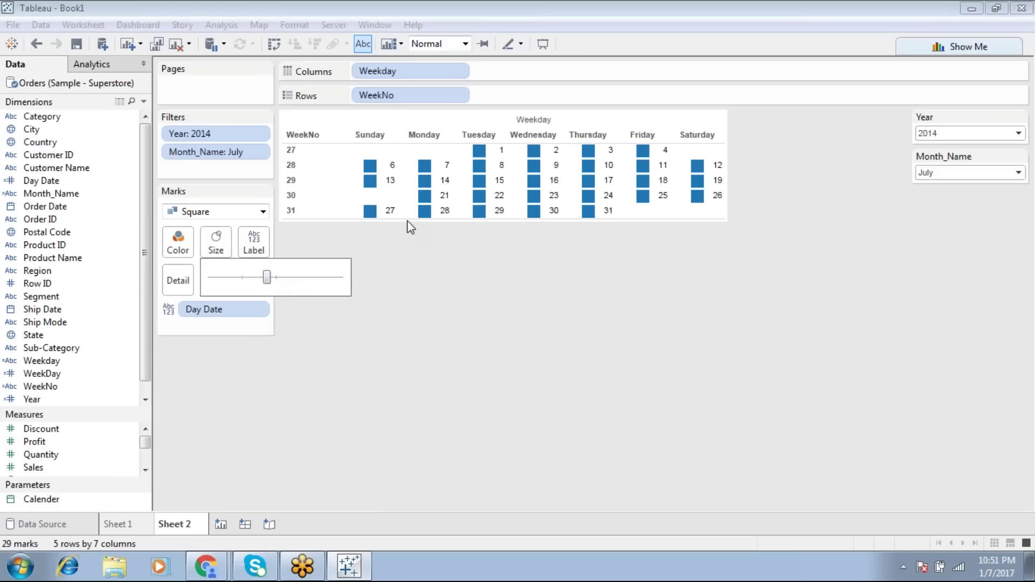
click(405, 254)
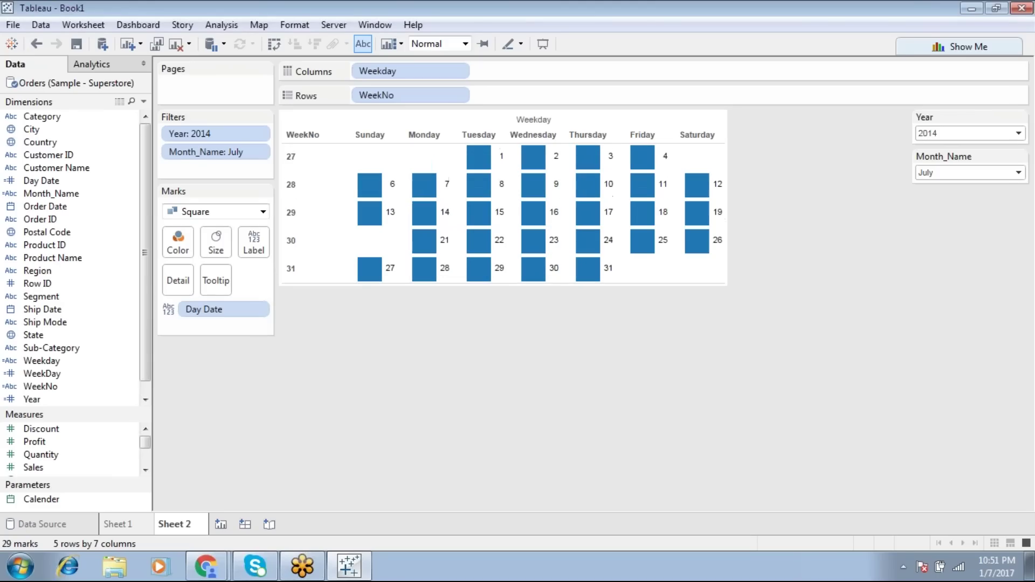
drag(408, 284, 409, 334)
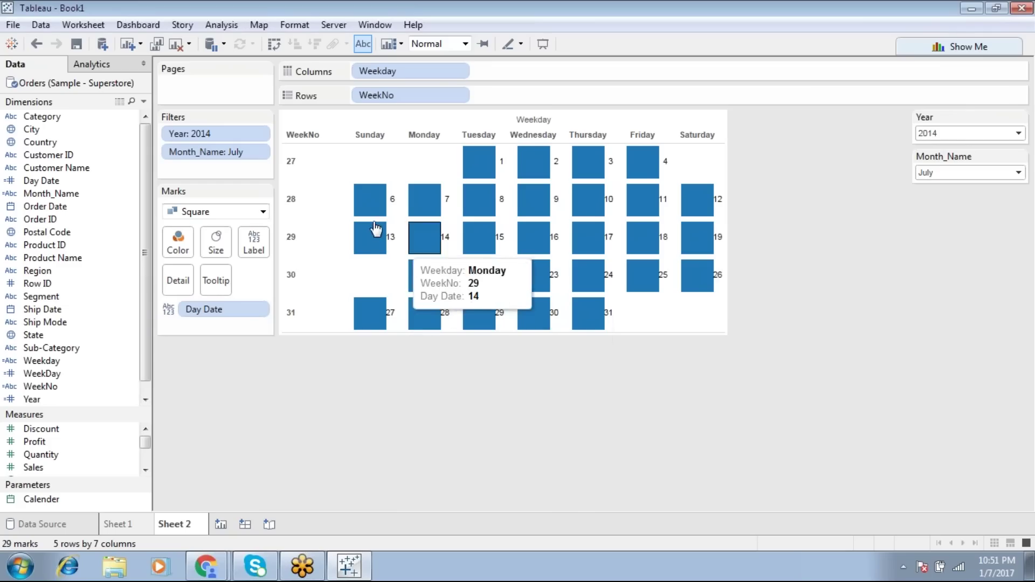
Color the calendar squares by the Weekday field
drag(63, 361, 178, 245)
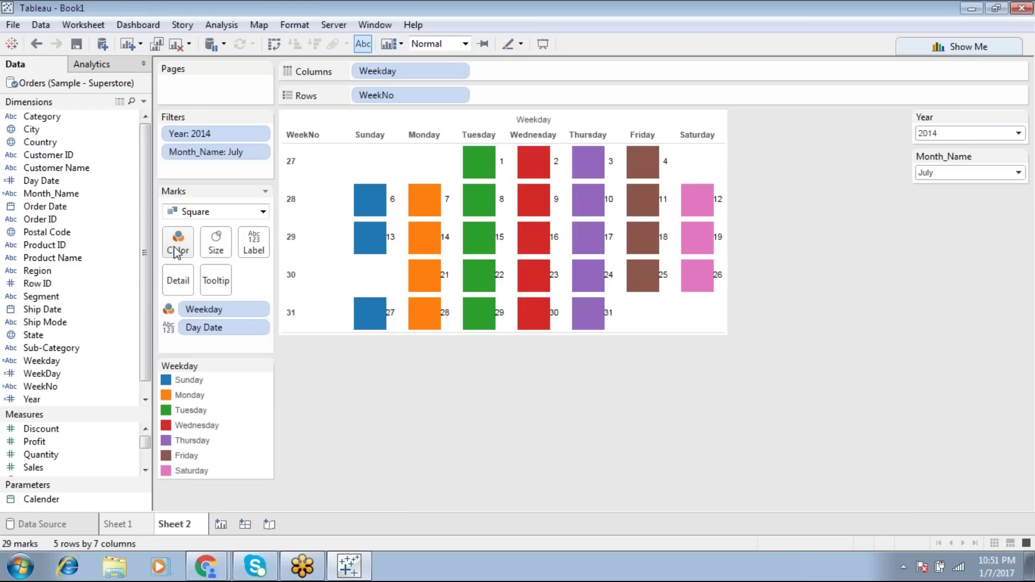
mouse_move(357, 260)
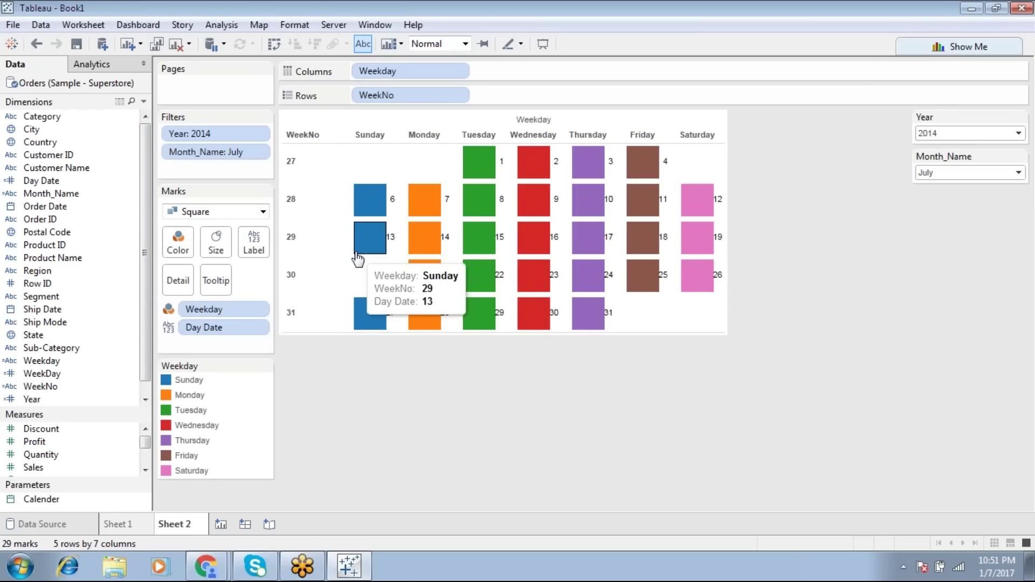
Set the horizontal alignment of the day number labels to center so they sit inside the squares
click(256, 248)
click(340, 356)
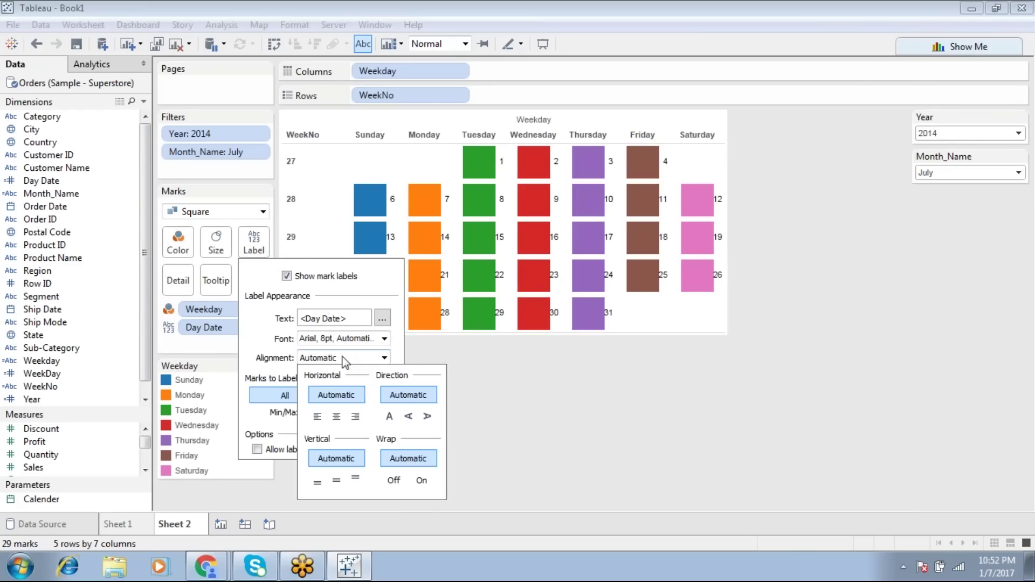
click(339, 418)
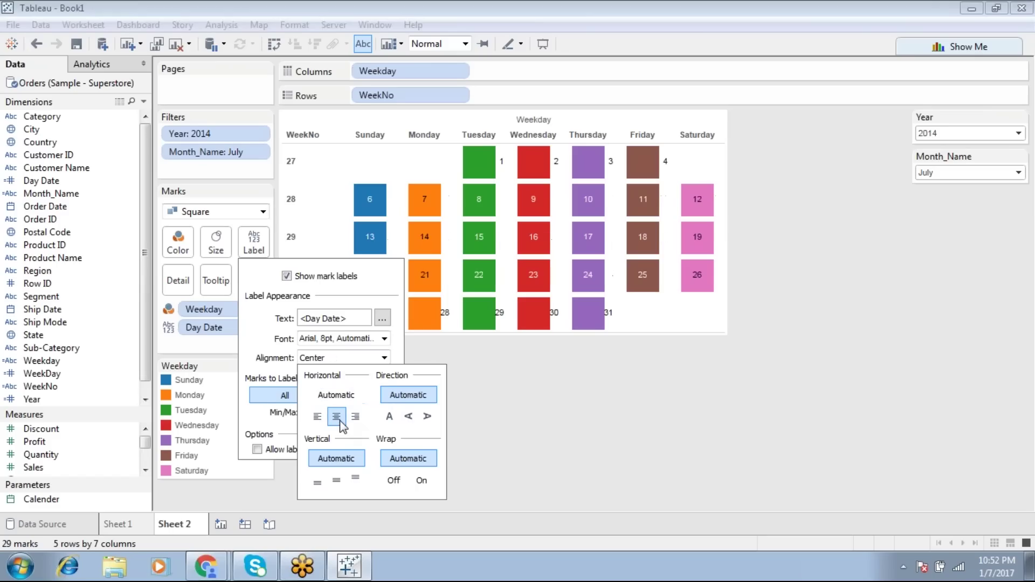
click(529, 400)
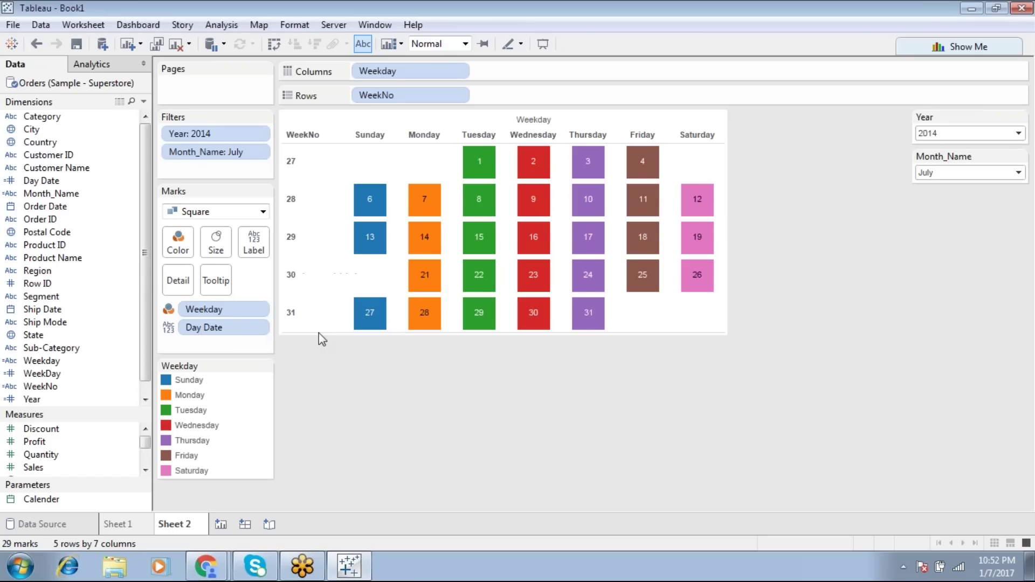
Set the transparency of the weekday colors on the calendar squares to 49%
click(179, 249)
drag(246, 324, 215, 324)
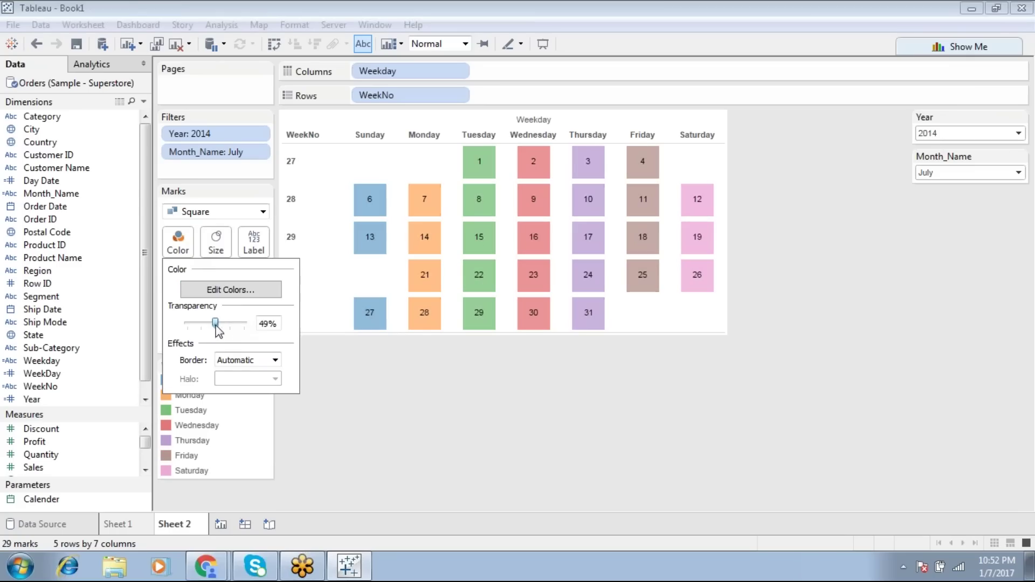
click(345, 371)
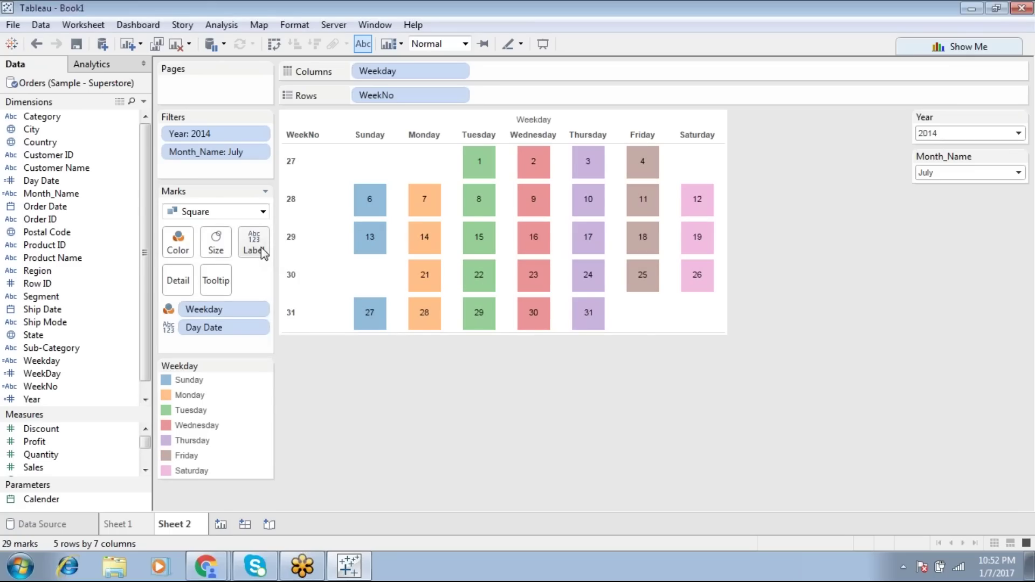
Format the day number labels as bold, 12 pt, black text
click(259, 247)
click(335, 340)
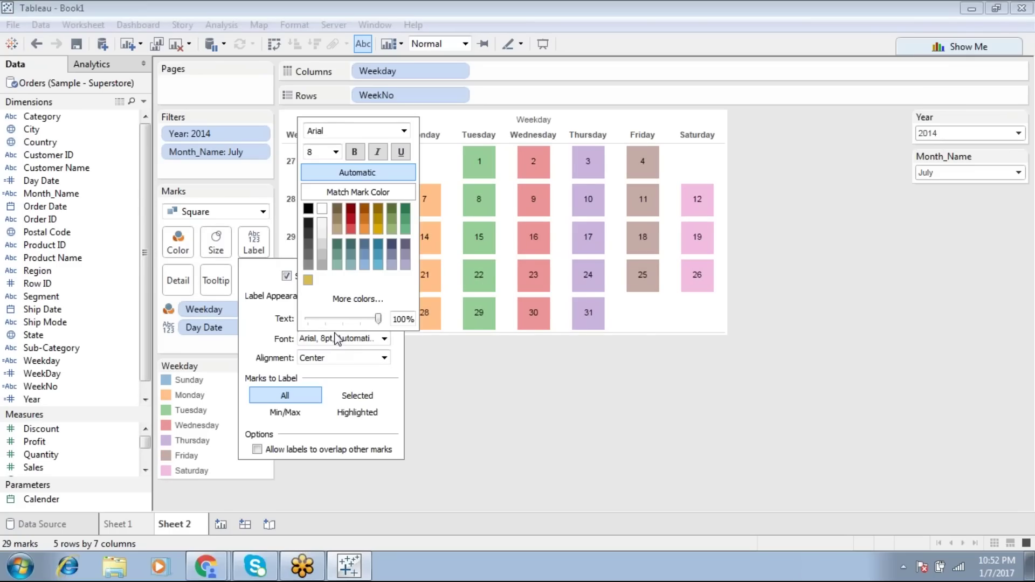
click(355, 152)
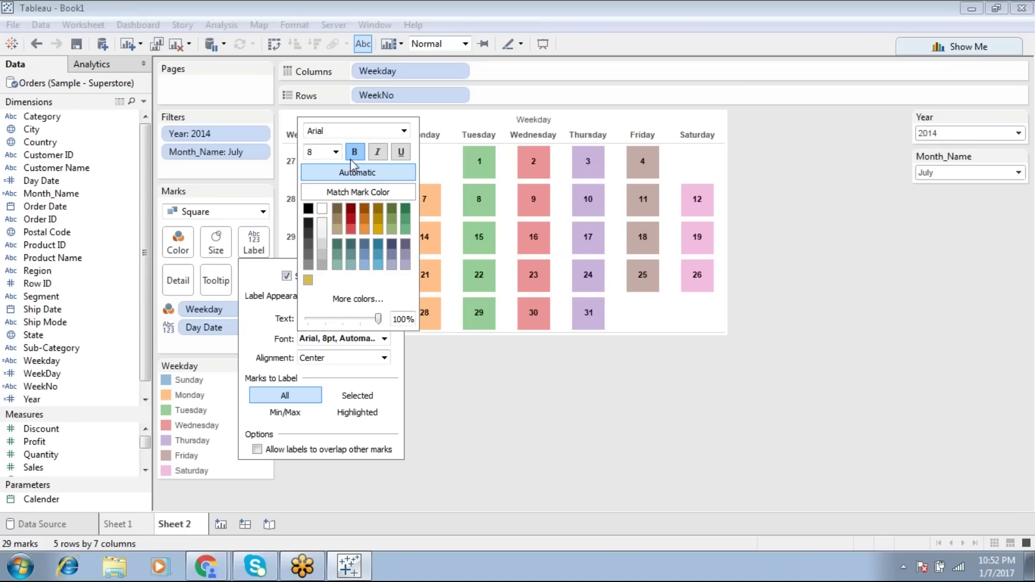
click(335, 153)
click(322, 215)
click(313, 208)
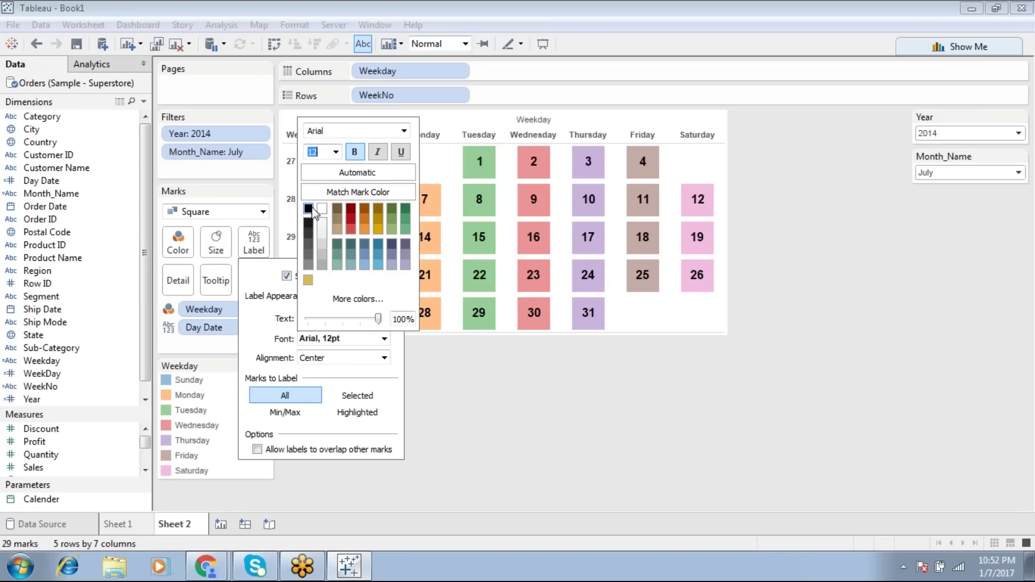
click(455, 360)
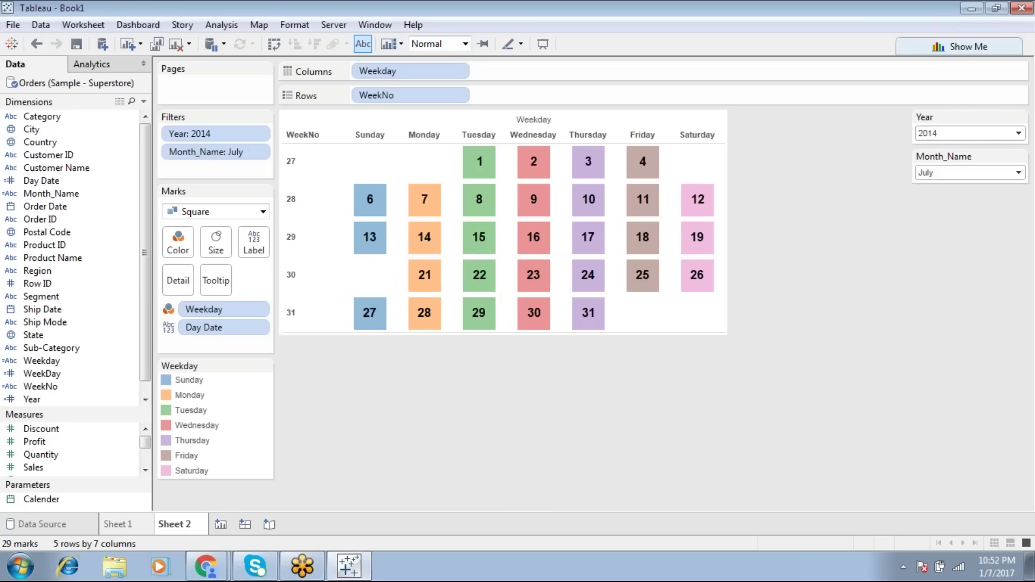
click(84, 25)
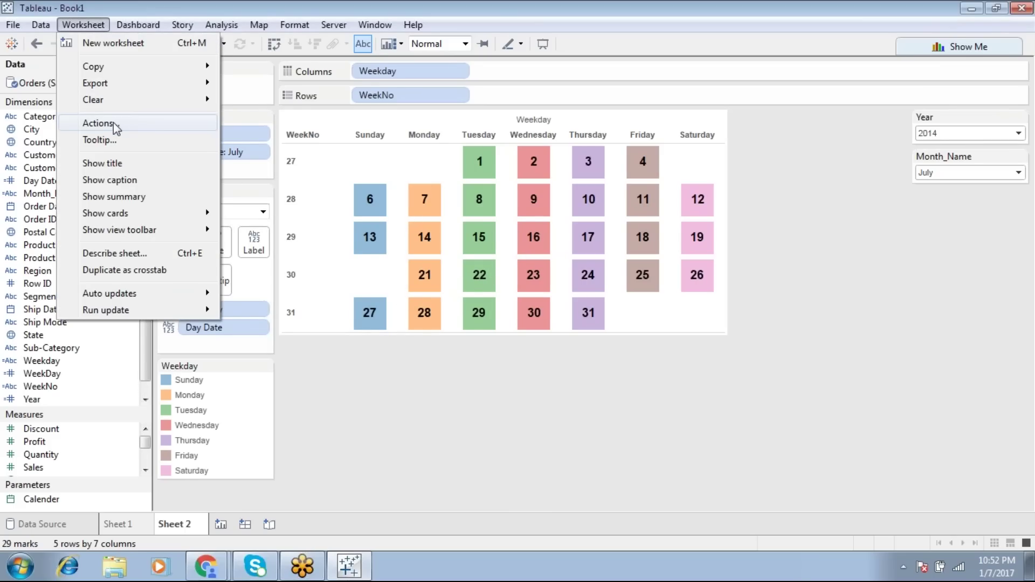
click(138, 25)
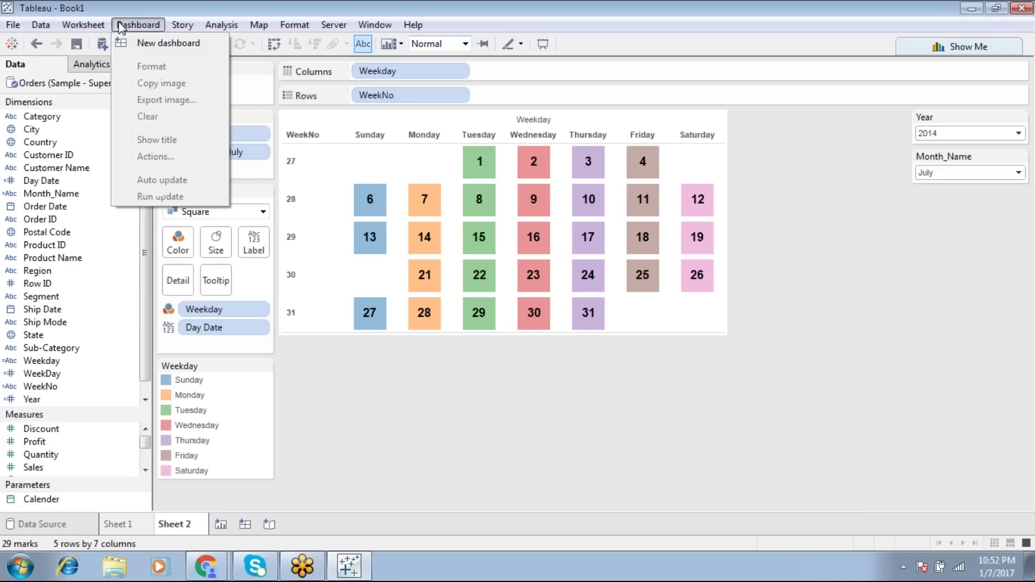
click(397, 381)
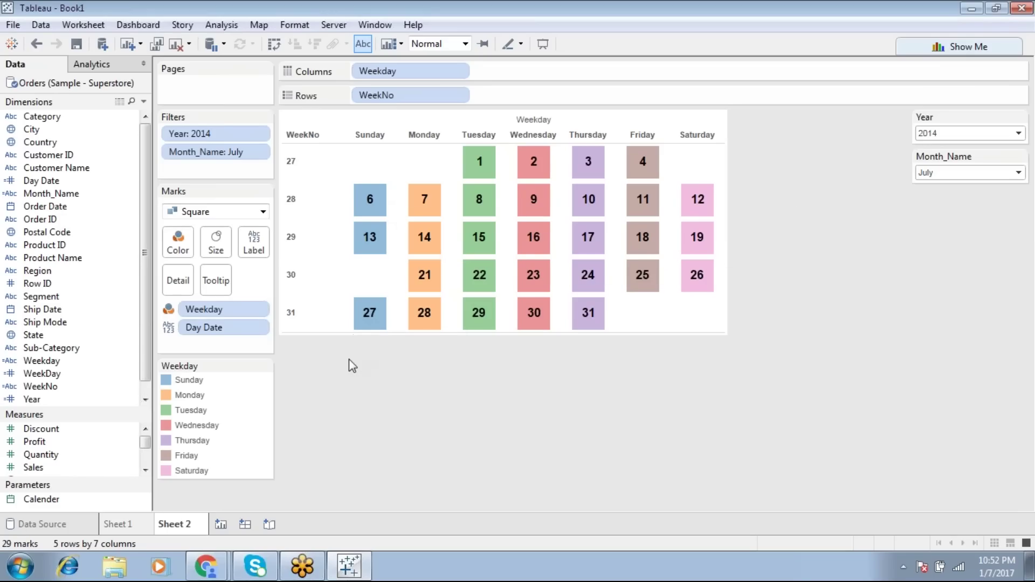
drag(80, 488, 79, 399)
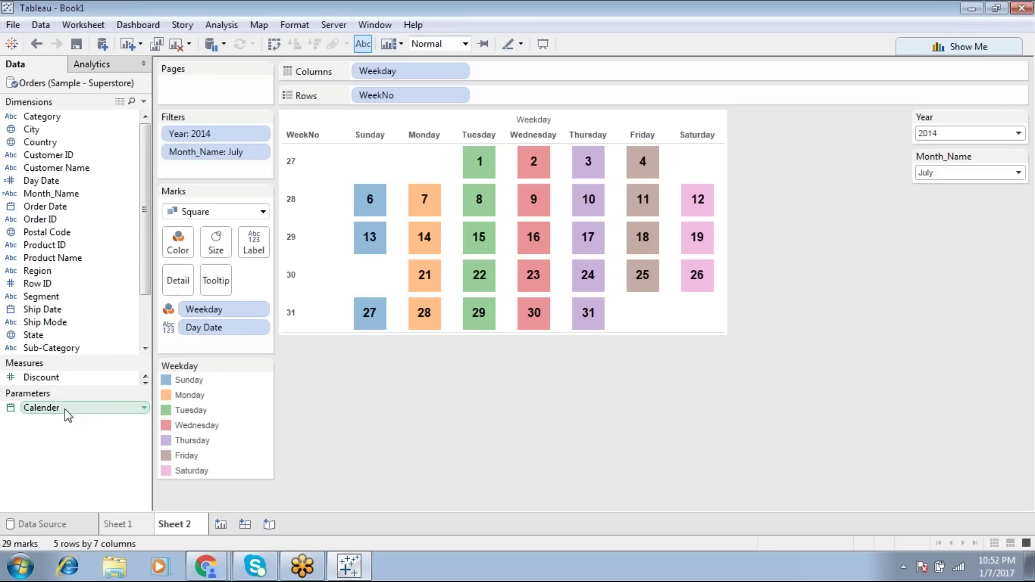
right_click(64, 409)
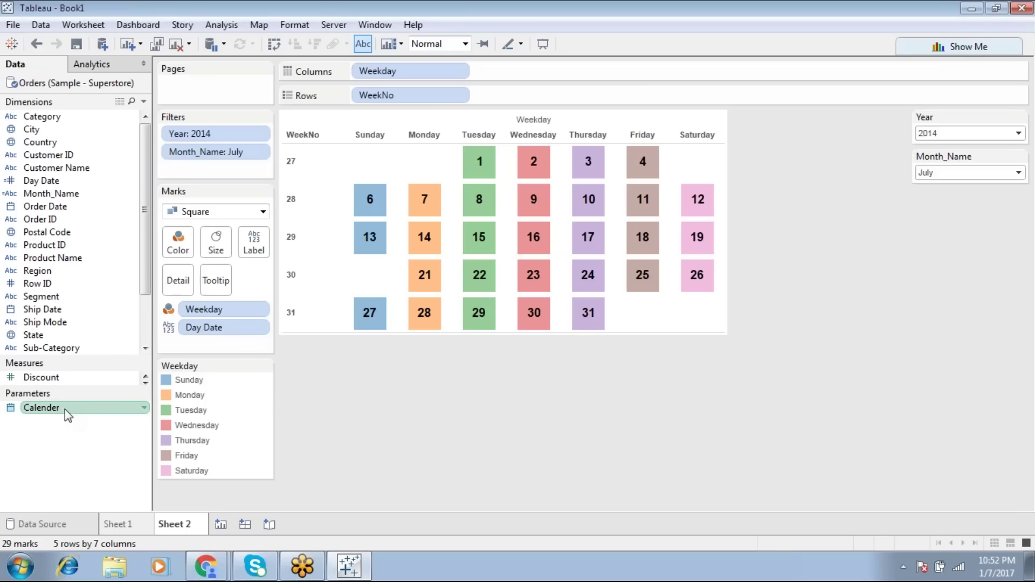
right_click(69, 444)
click(108, 300)
click(445, 249)
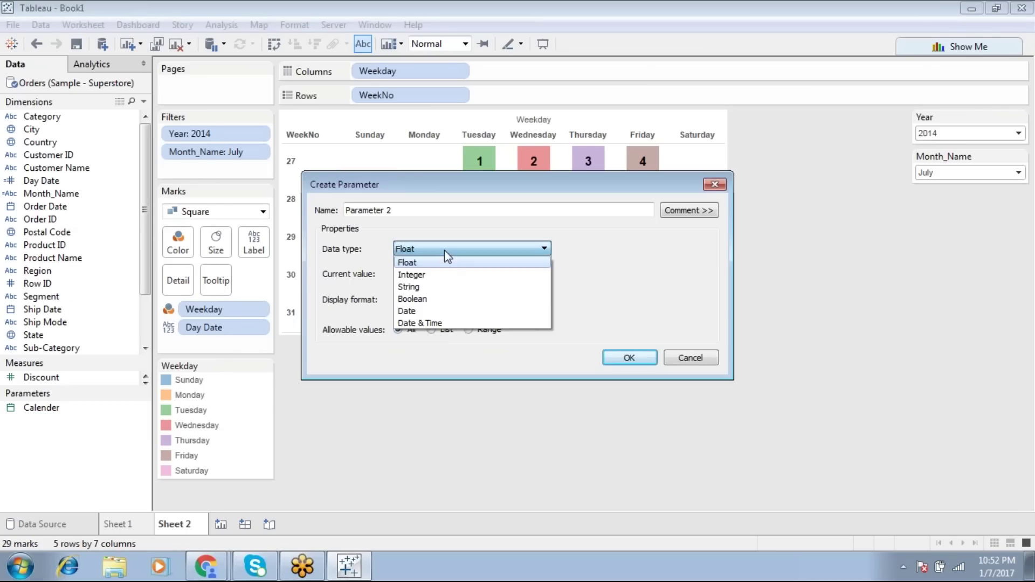
click(442, 310)
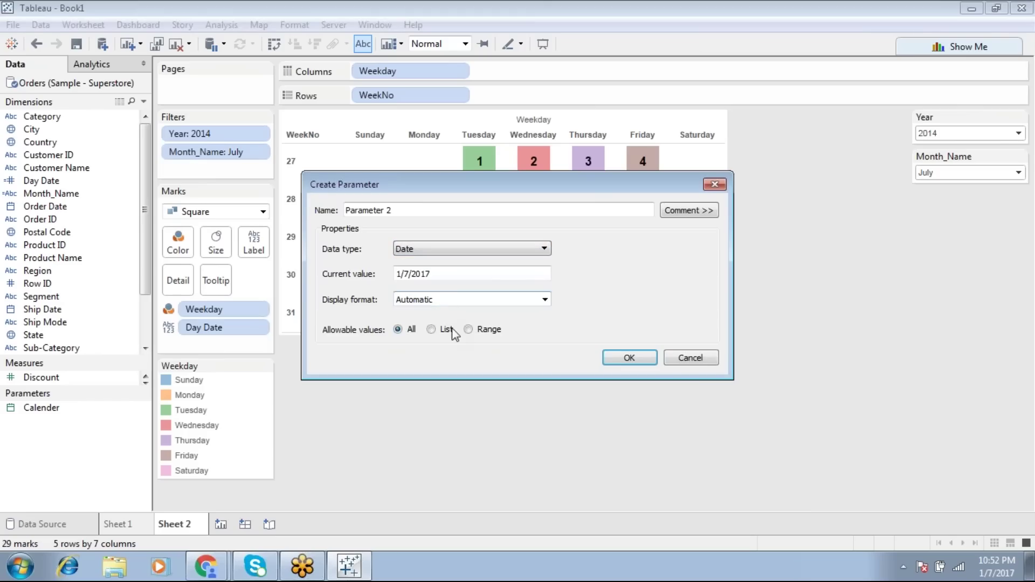
click(469, 330)
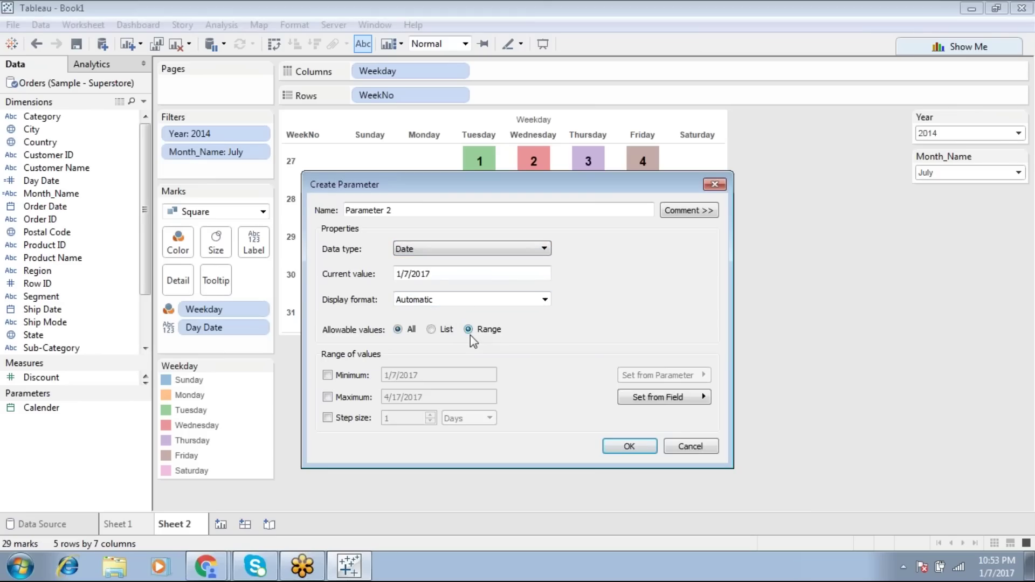
click(399, 330)
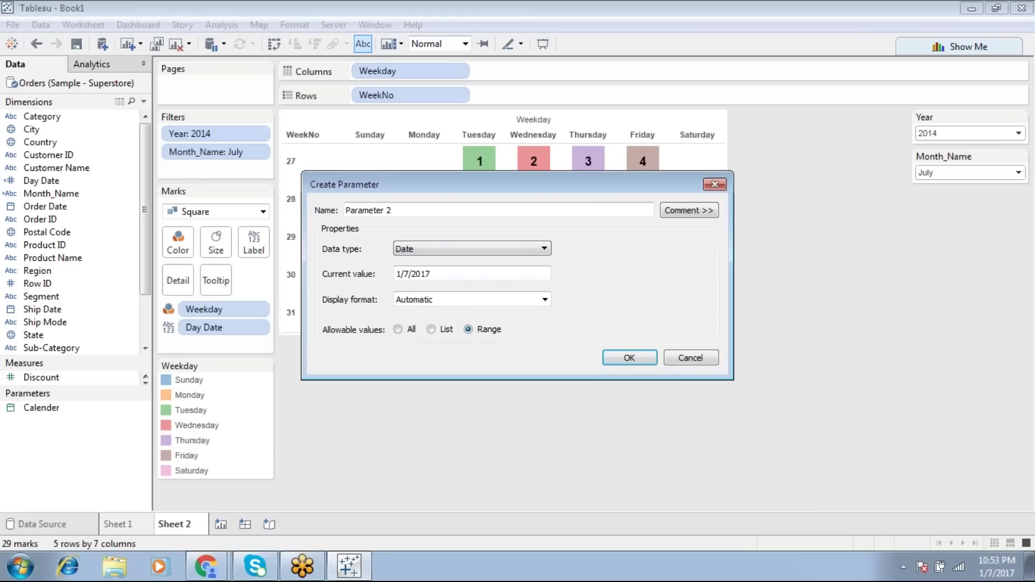
click(437, 249)
click(689, 361)
Remove the Year filter to inspect the calendar across all years, and restore the 2014 filter
mouse_move(497, 322)
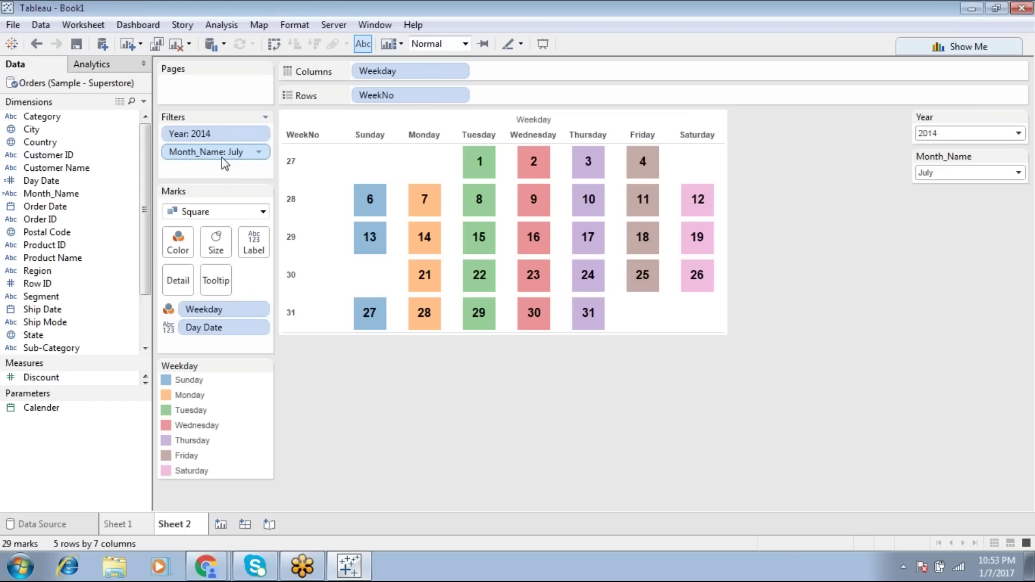
drag(211, 133, 380, 423)
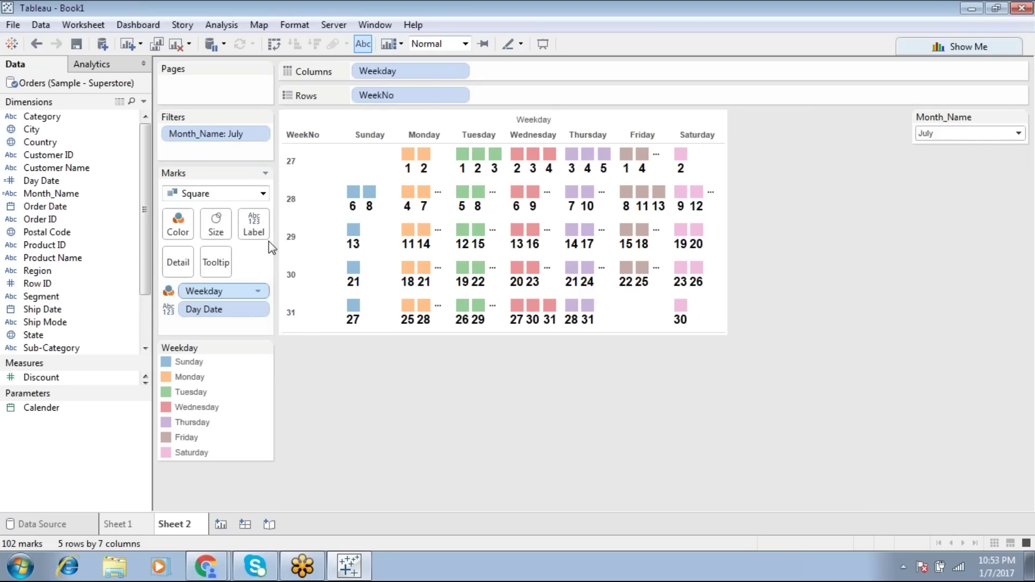
mouse_move(353, 210)
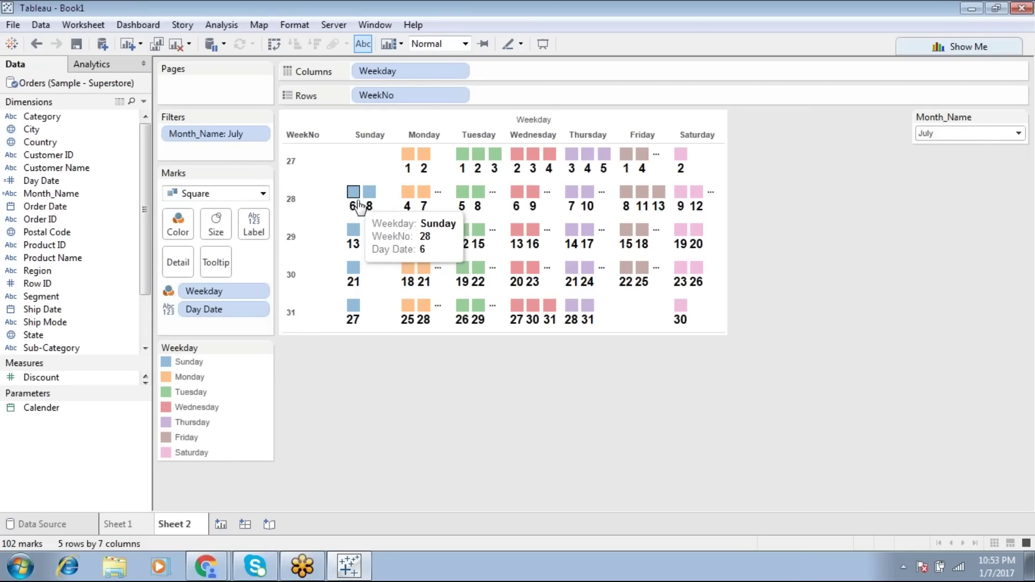
mouse_move(435, 206)
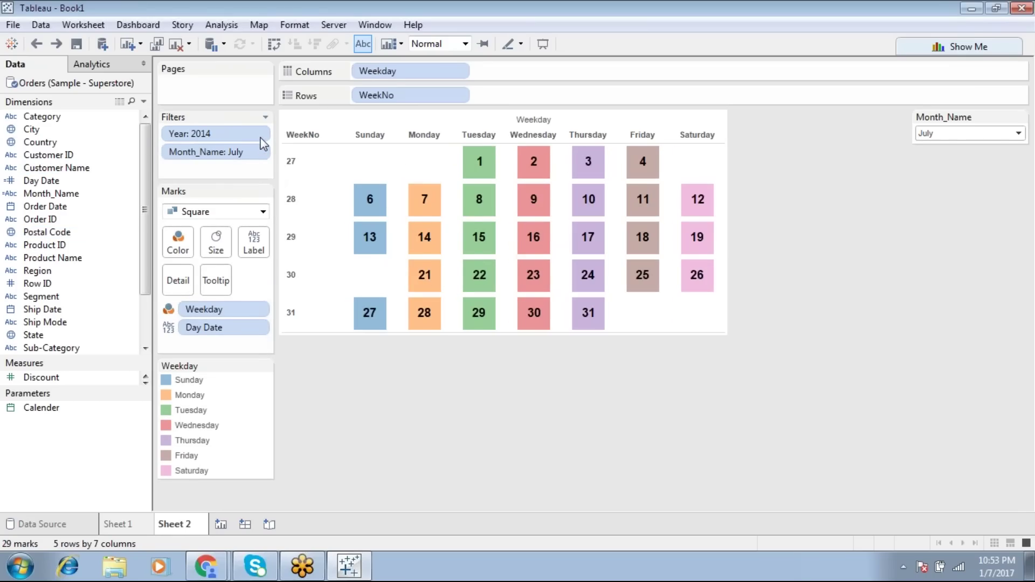
Switch the Month_Name filter to January and finally April to check the calendar for each month
click(958, 138)
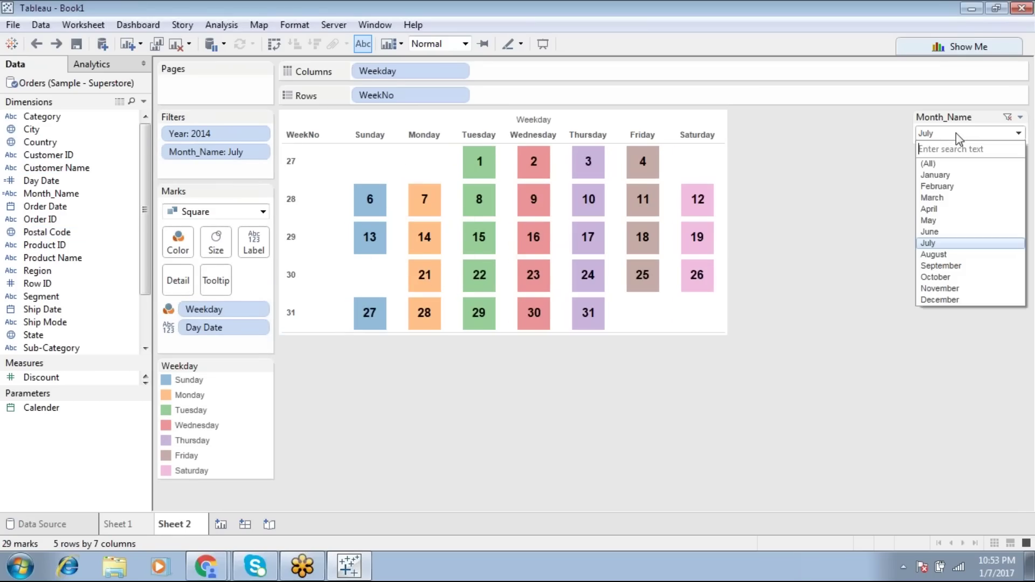
click(949, 178)
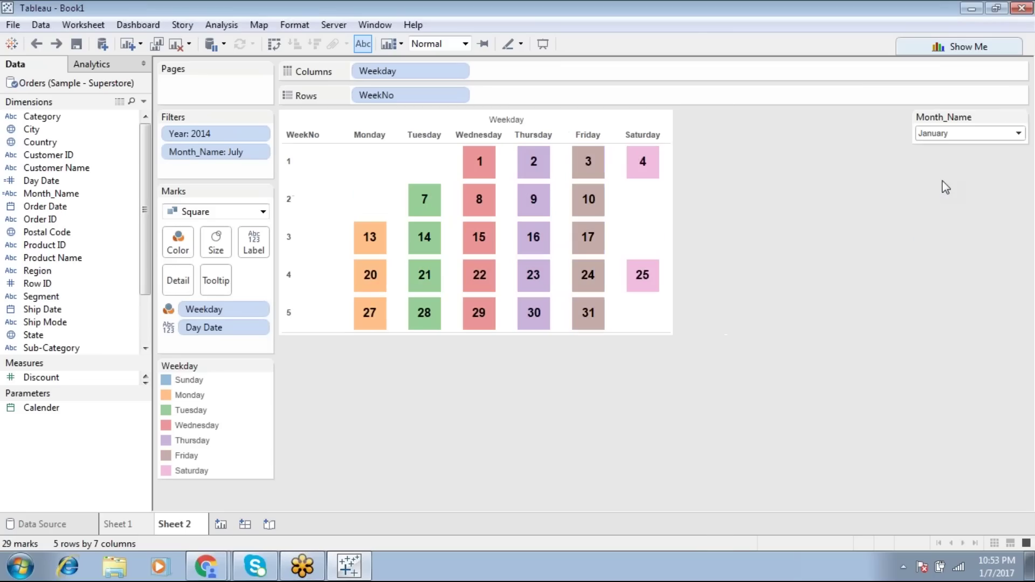
click(963, 132)
click(943, 211)
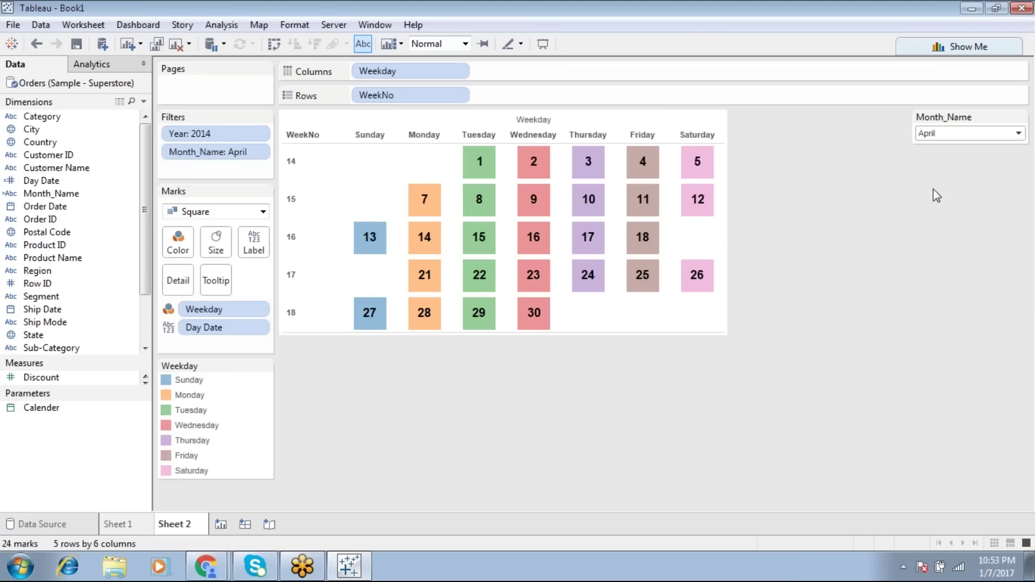